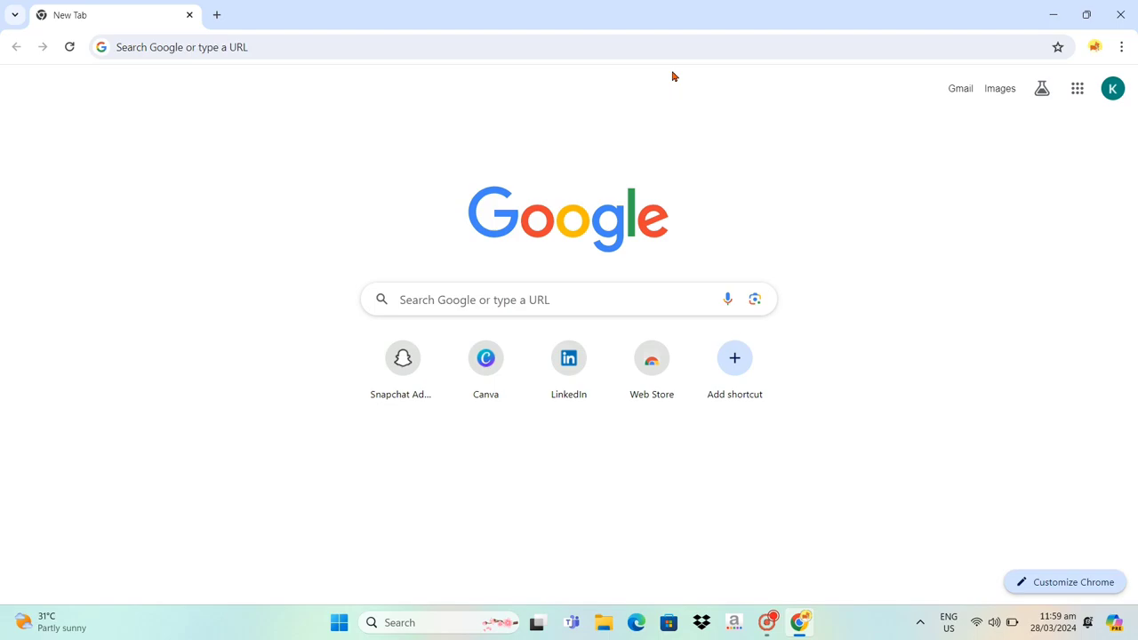
Search the web for canva.com and open the Canva website from the results.
{"action": "left_click", "coordinate": [623, 46]}
{"action": "type", "text": "canva.co"}
{"action": "left_click", "coordinate": [622, 107]}
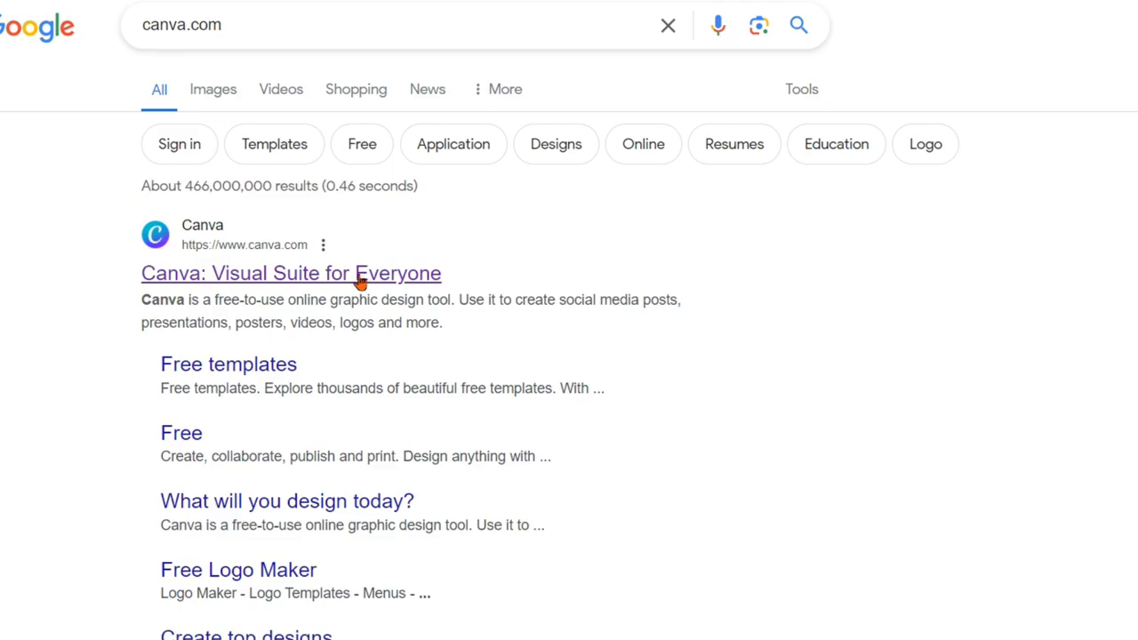
{"action": "left_click", "coordinate": [360, 275]}
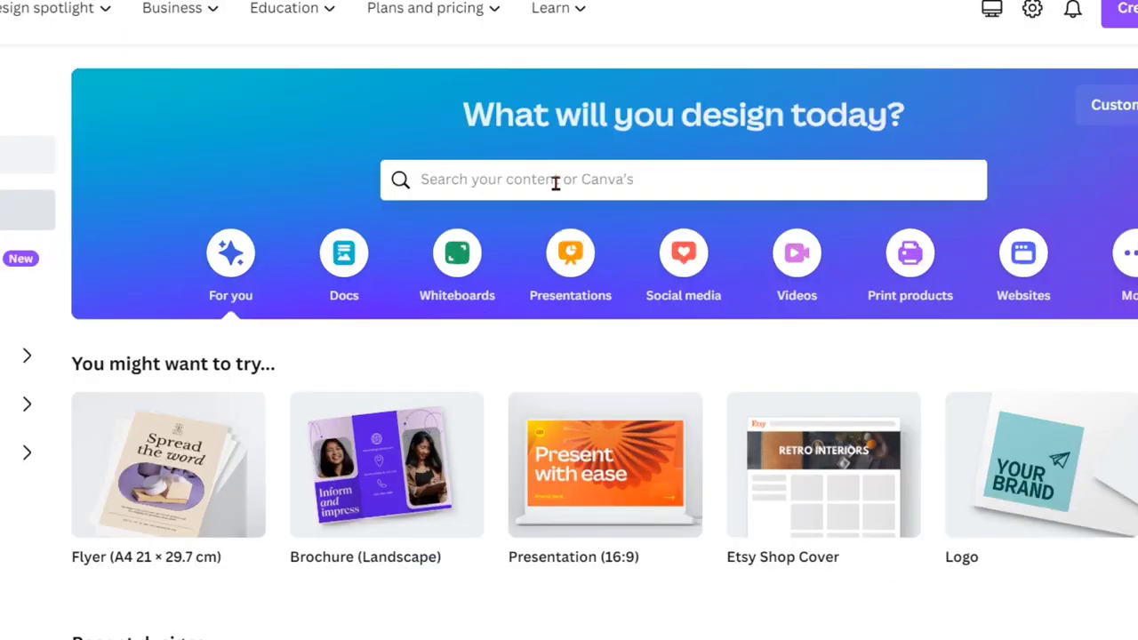
Search Canva's templates for "real estate flyer".
{"action": "left_click", "coordinate": [555, 182]}
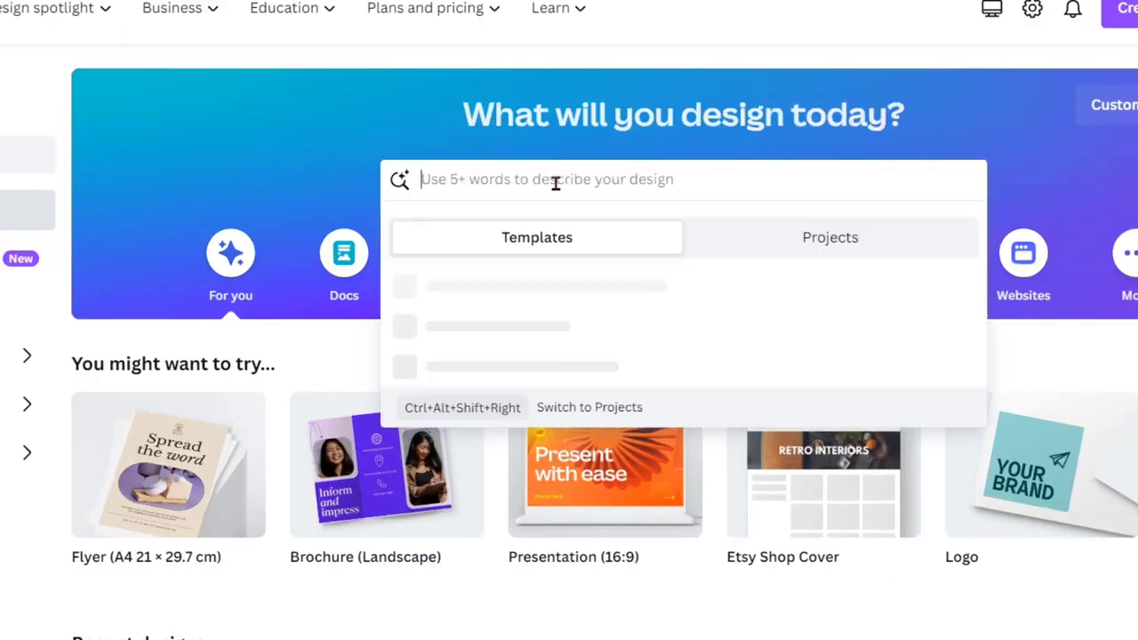
{"action": "type", "text": "real estate "}
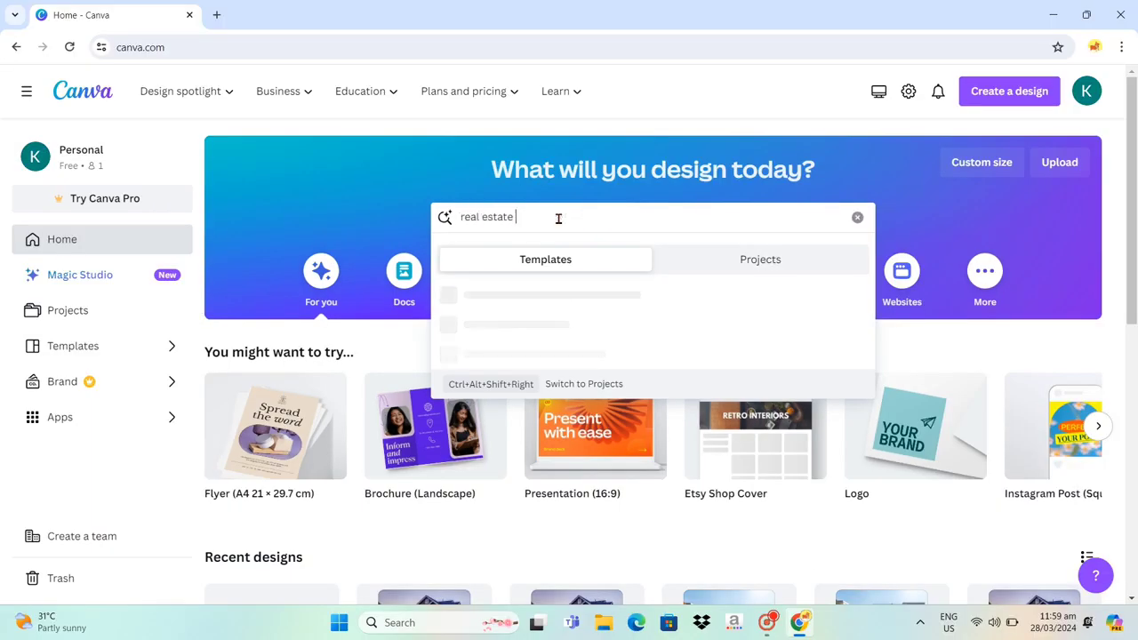
{"action": "type", "text": "flyer"}
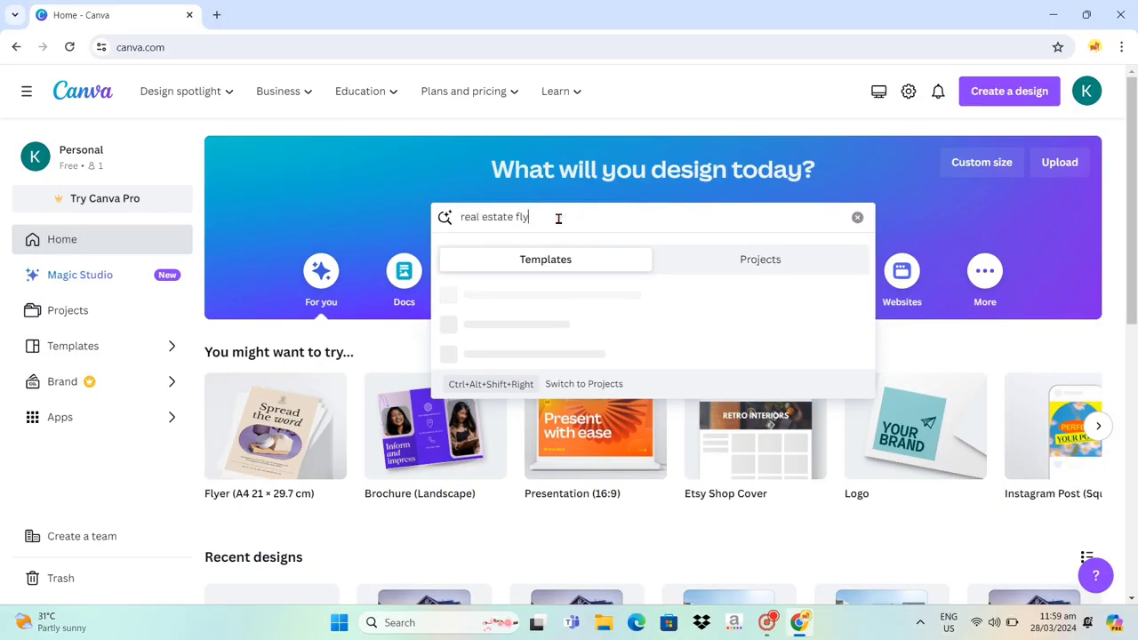
{"action": "key", "text": "Return"}
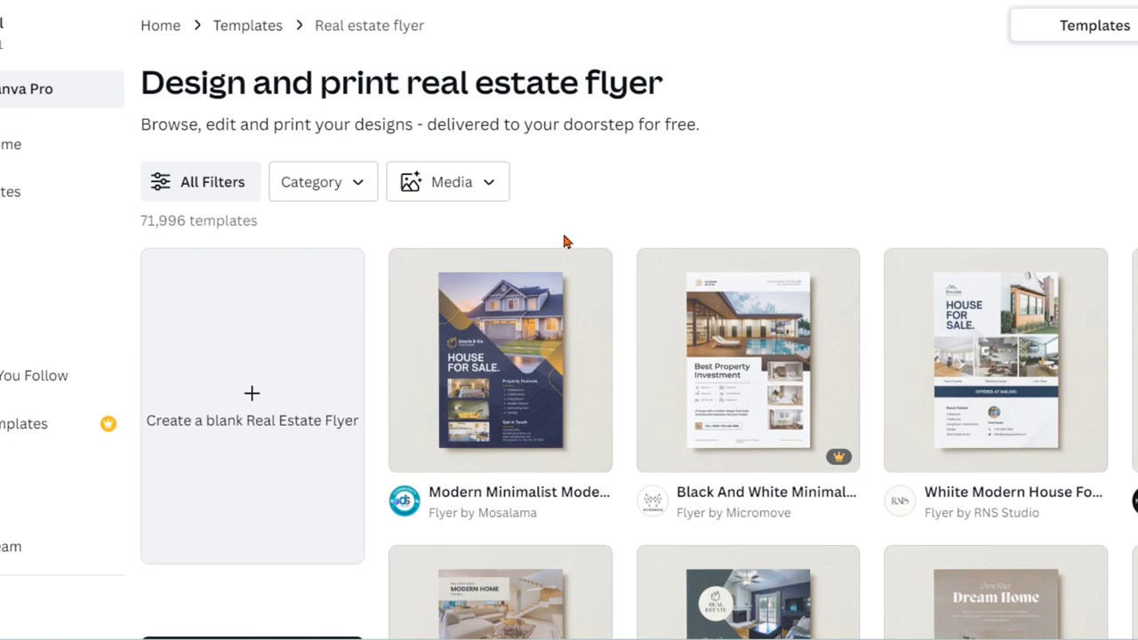
Create a blank Real Estate Flyer and apply the navy-and-gold Modern Minimalist Modern House For Sale Flyer template to it.
{"action": "left_click", "coordinate": [284, 368]}
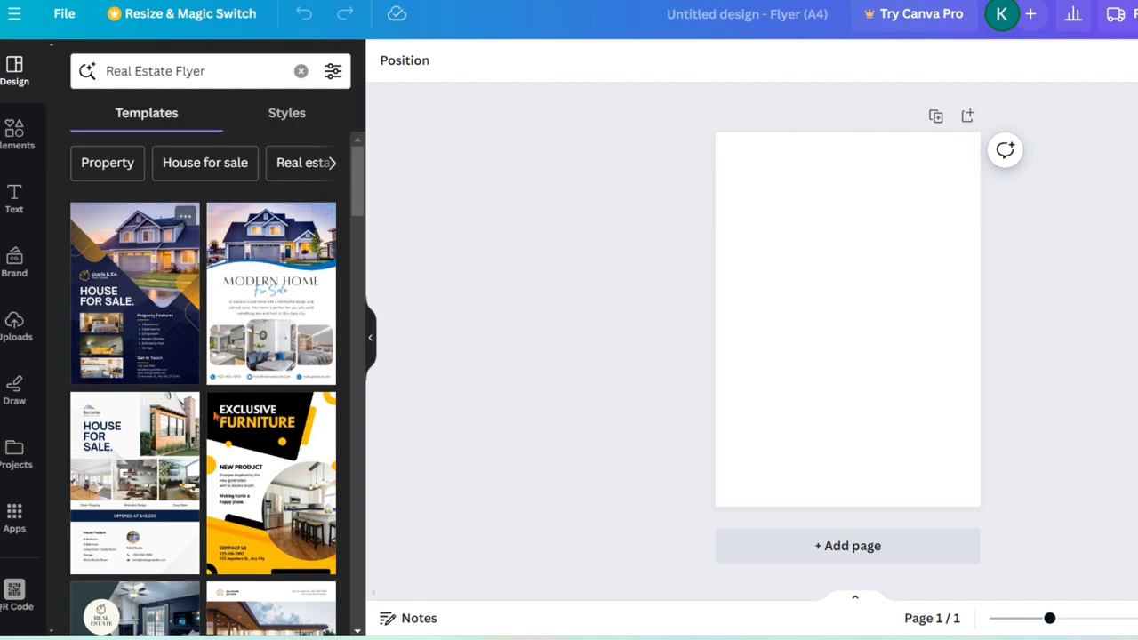
{"action": "left_click", "coordinate": [169, 305]}
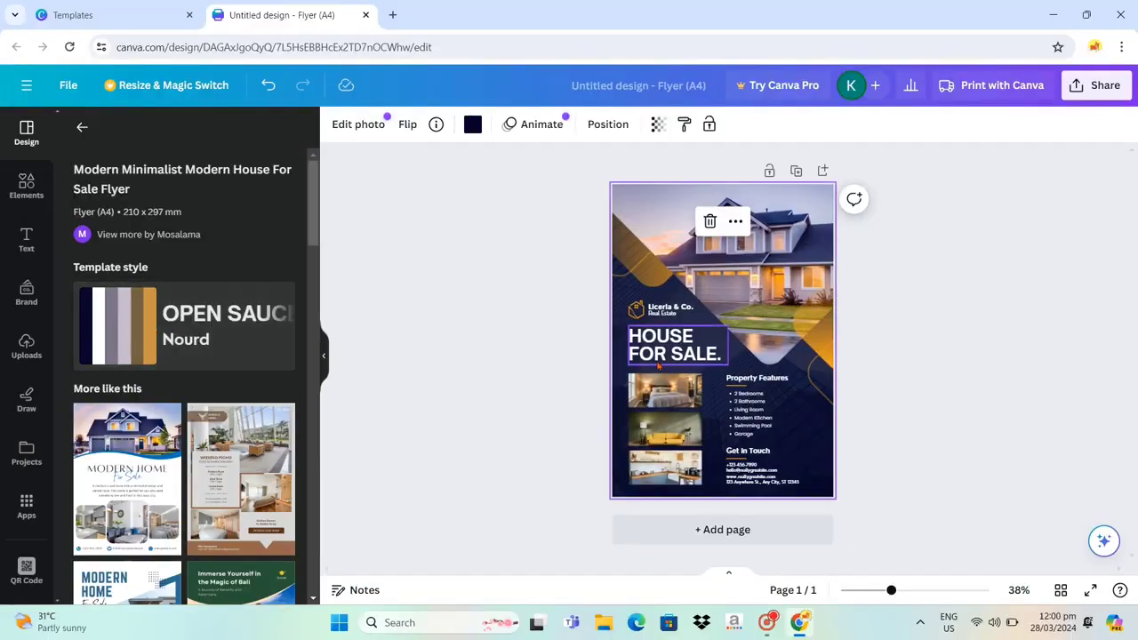
{"action": "left_click", "coordinate": [930, 367]}
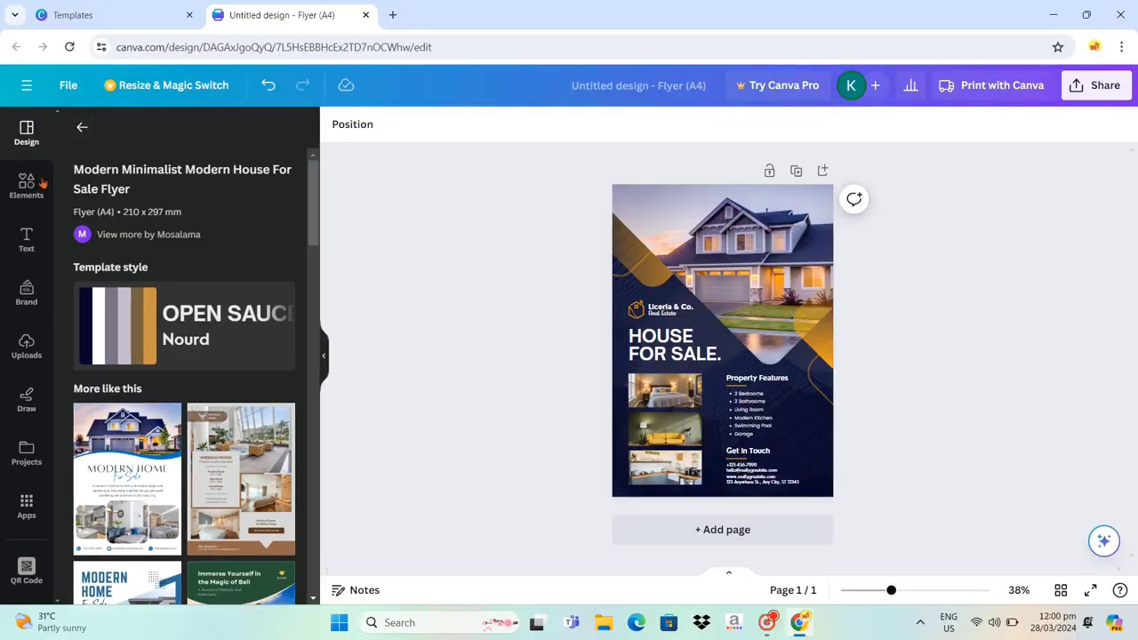
Search the elements for "modern house interior" and restrict the results to photos.
{"action": "left_click", "coordinate": [27, 185]}
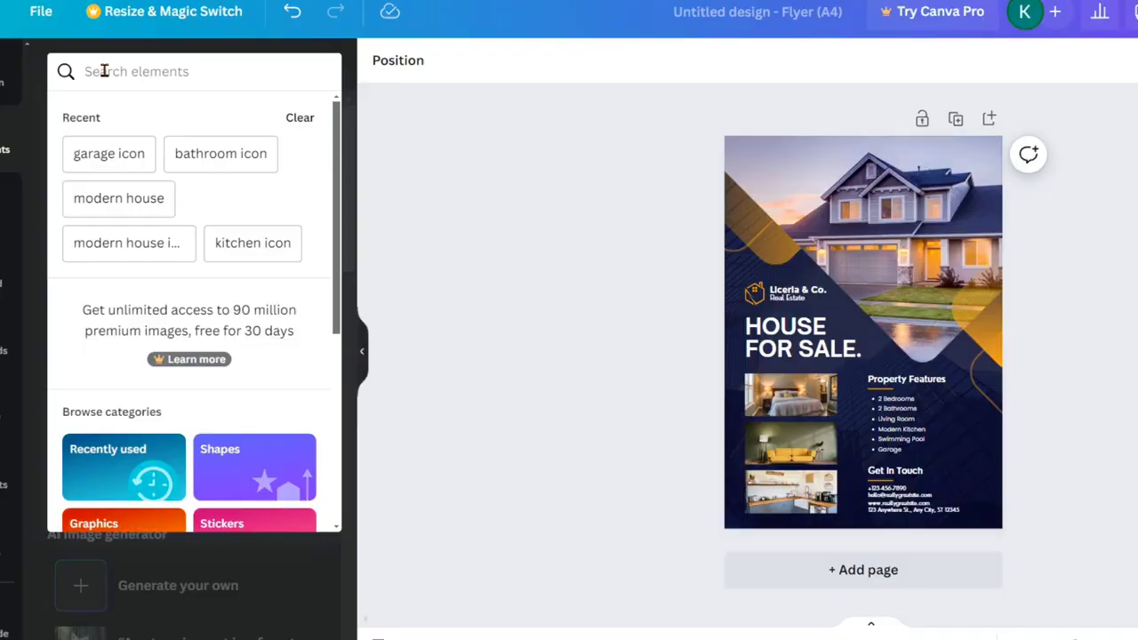
{"action": "type", "text": "modern house"}
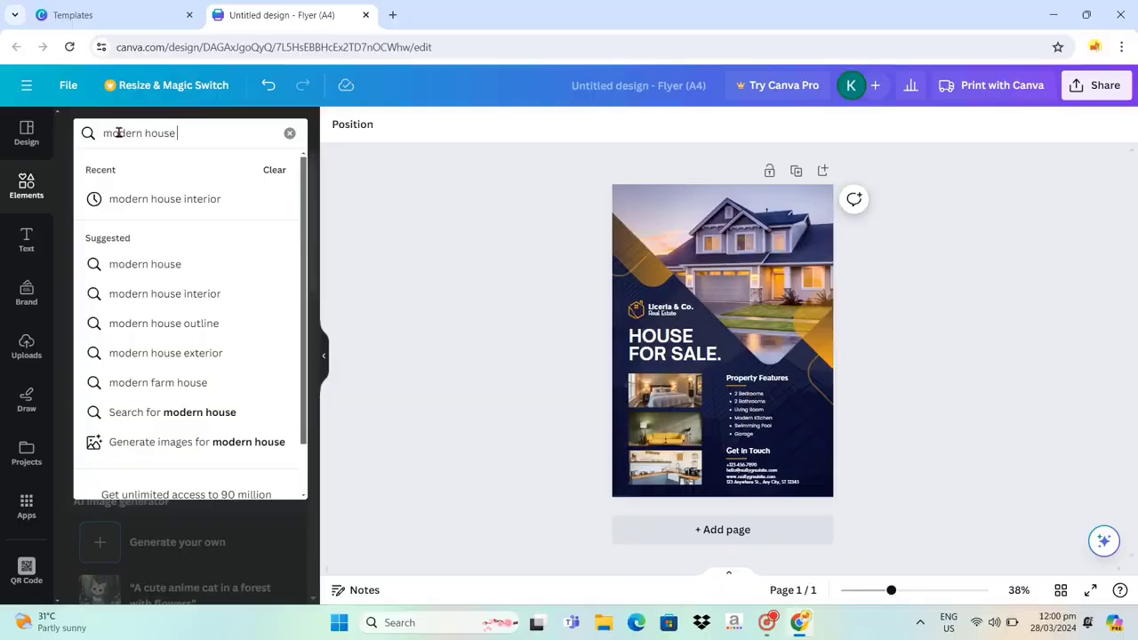
{"action": "type", "text": " interior"}
{"action": "key", "text": "Return"}
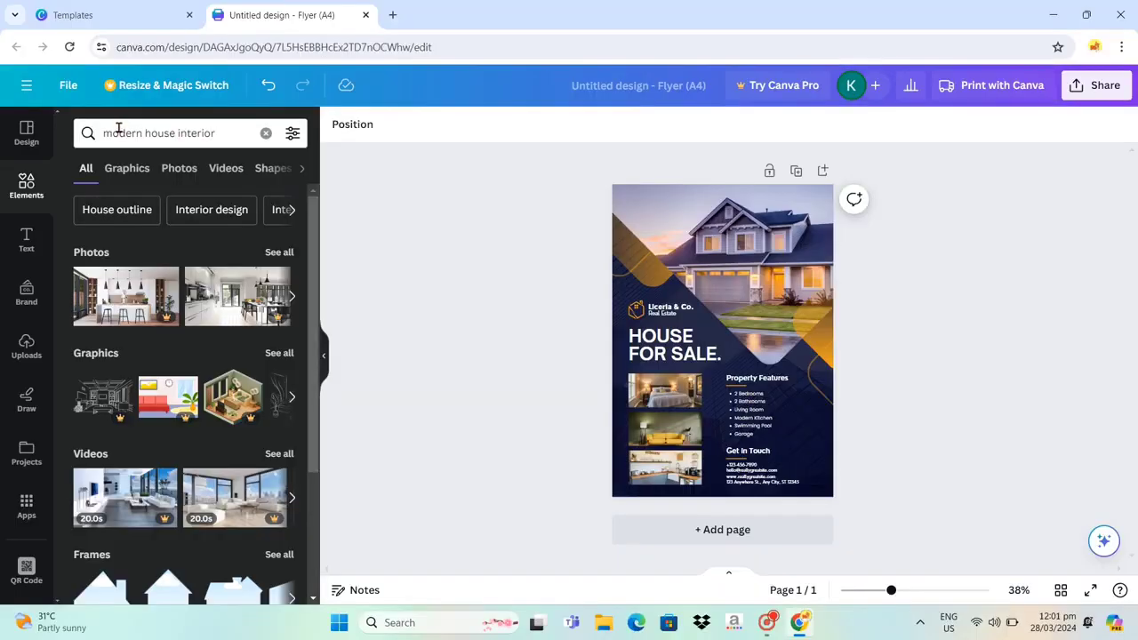
{"action": "left_click", "coordinate": [178, 169]}
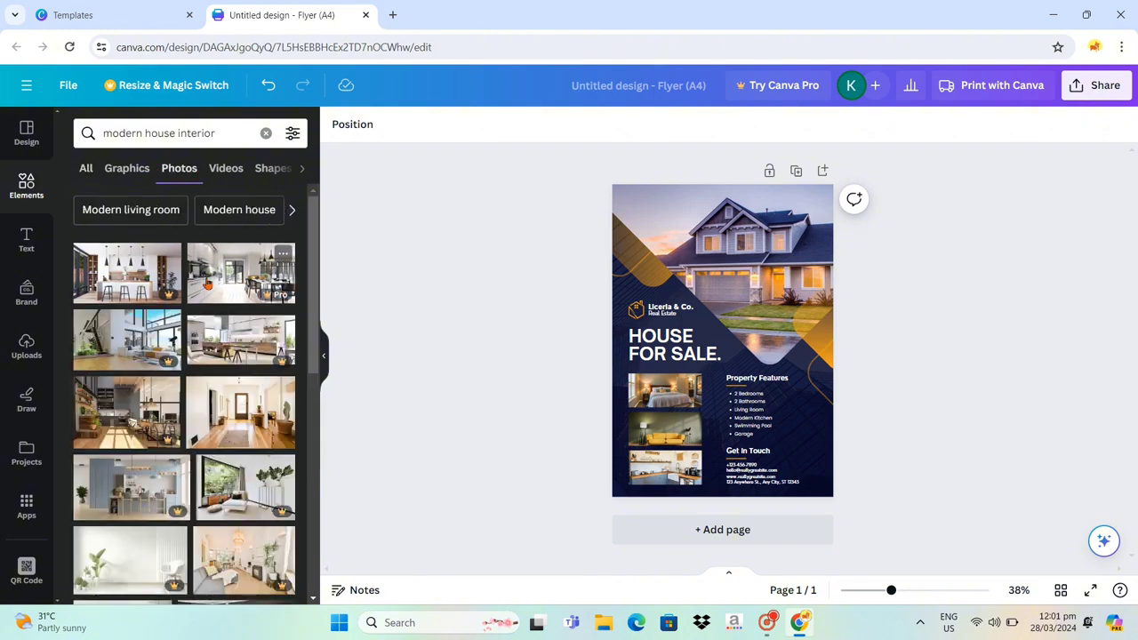
Replace the flyer's lowest small photo with a dark kitchen photo and the middle one with a brick-walled living room photo.
{"action": "scroll", "coordinate": [229, 274], "scroll_direction": "down", "scroll_amount": 5}
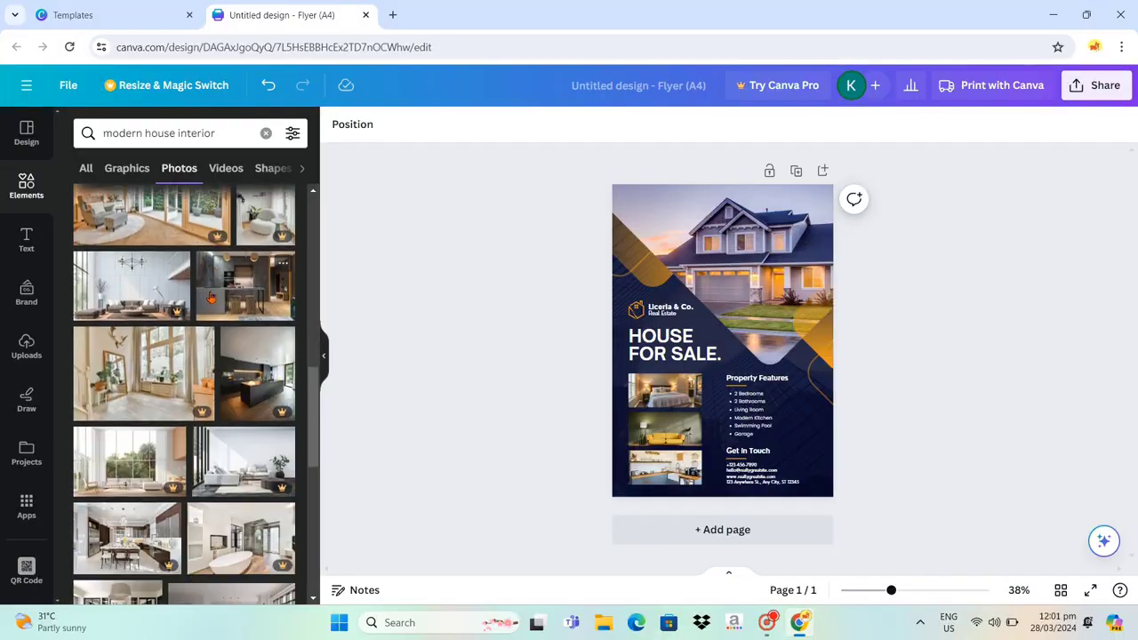
{"action": "left_click_drag", "start_coordinate": [211, 298], "coordinate": [630, 473]}
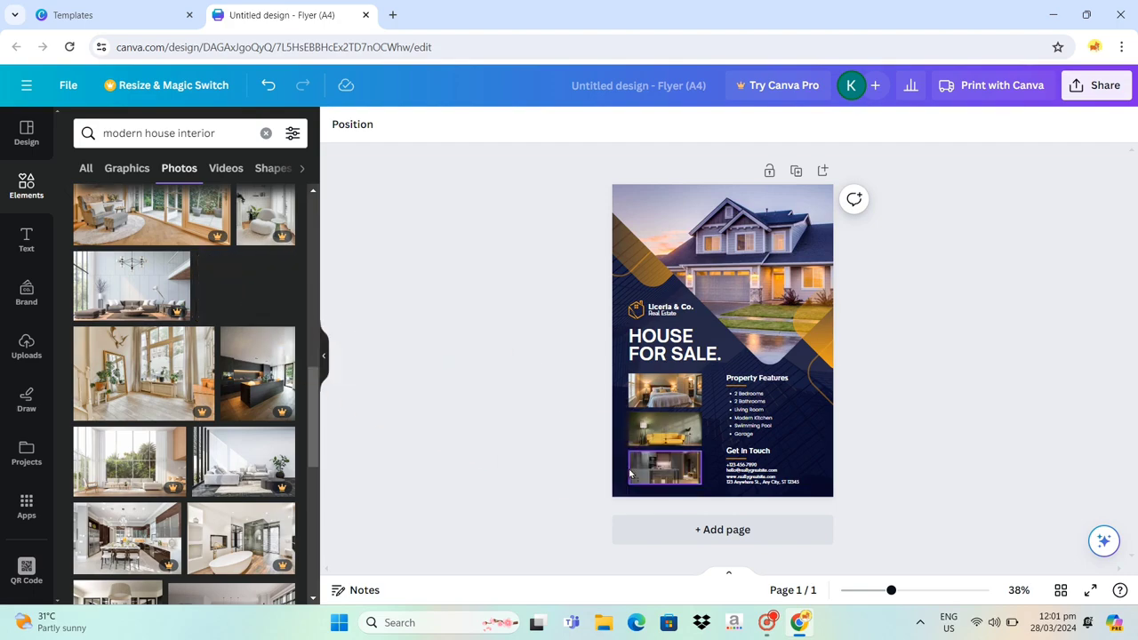
{"action": "scroll", "coordinate": [207, 363], "scroll_direction": "down", "scroll_amount": 5}
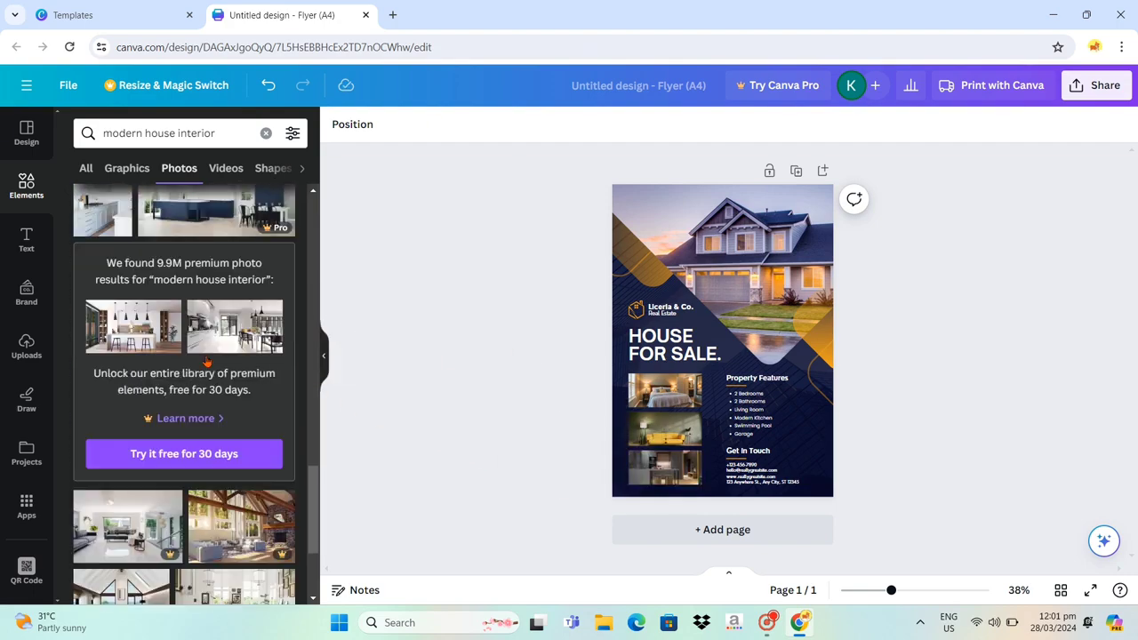
{"action": "scroll", "coordinate": [207, 363], "scroll_direction": "down", "scroll_amount": 10}
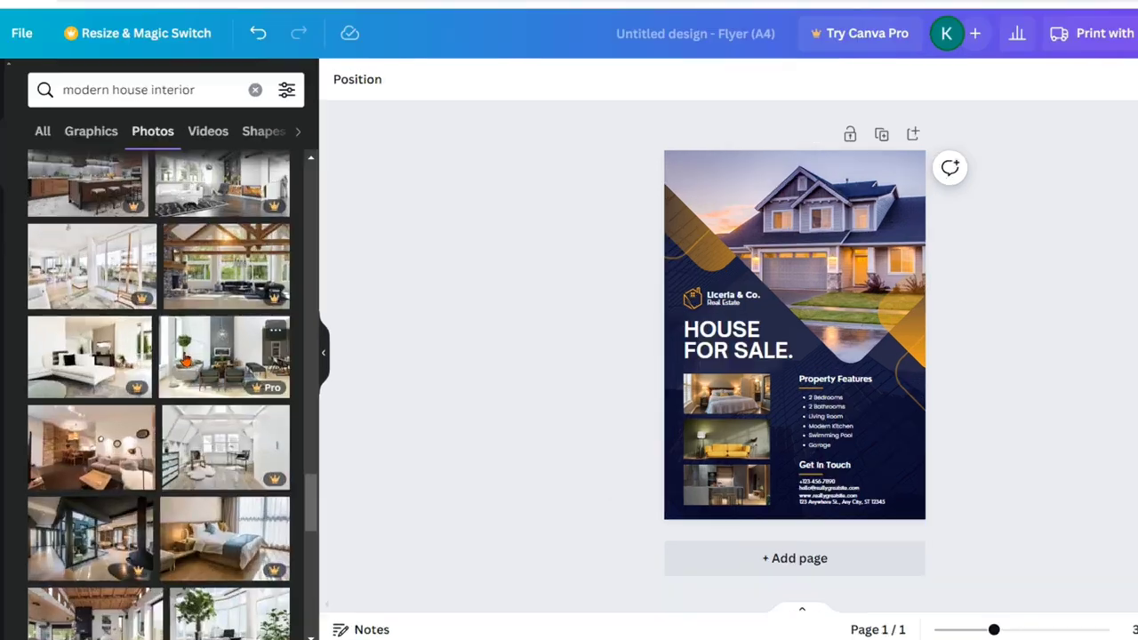
{"action": "left_click_drag", "start_coordinate": [54, 462], "coordinate": [715, 449]}
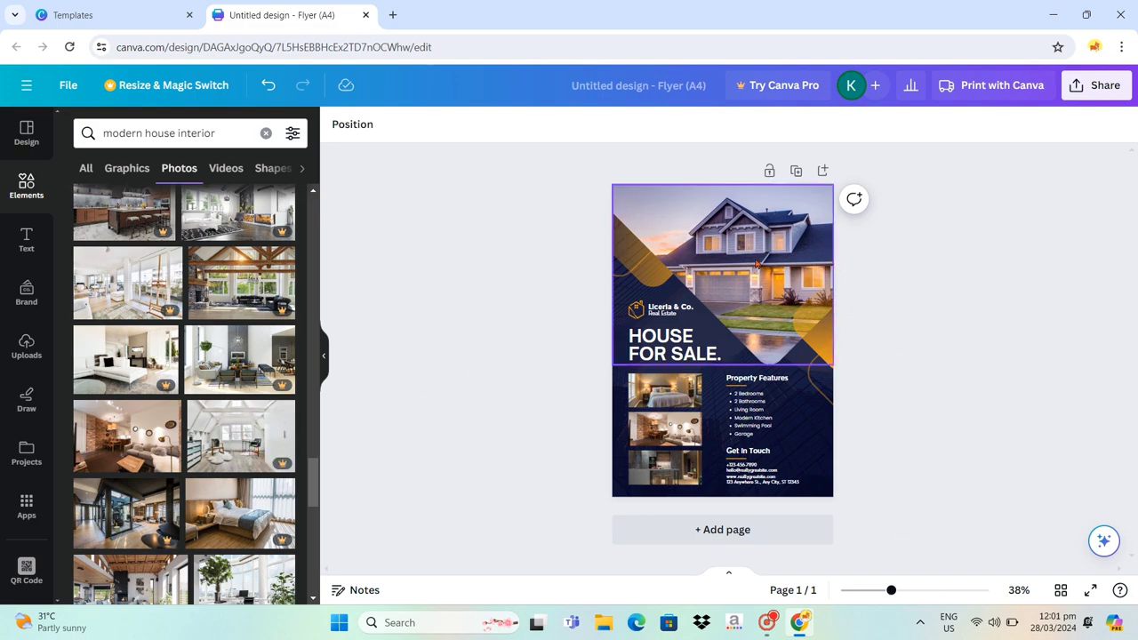
Search the elements for "modern house" and restrict the results to photos for replacing the flyer's main picture.
{"action": "left_click", "coordinate": [744, 263]}
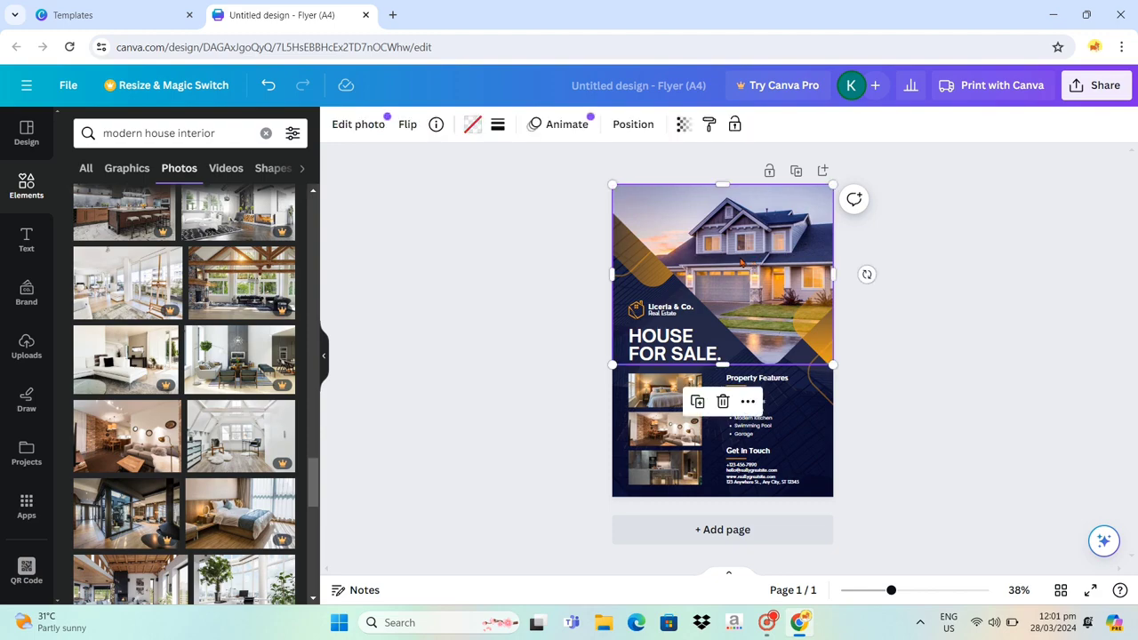
{"action": "left_click", "coordinate": [266, 133]}
{"action": "type", "text": "modern"}
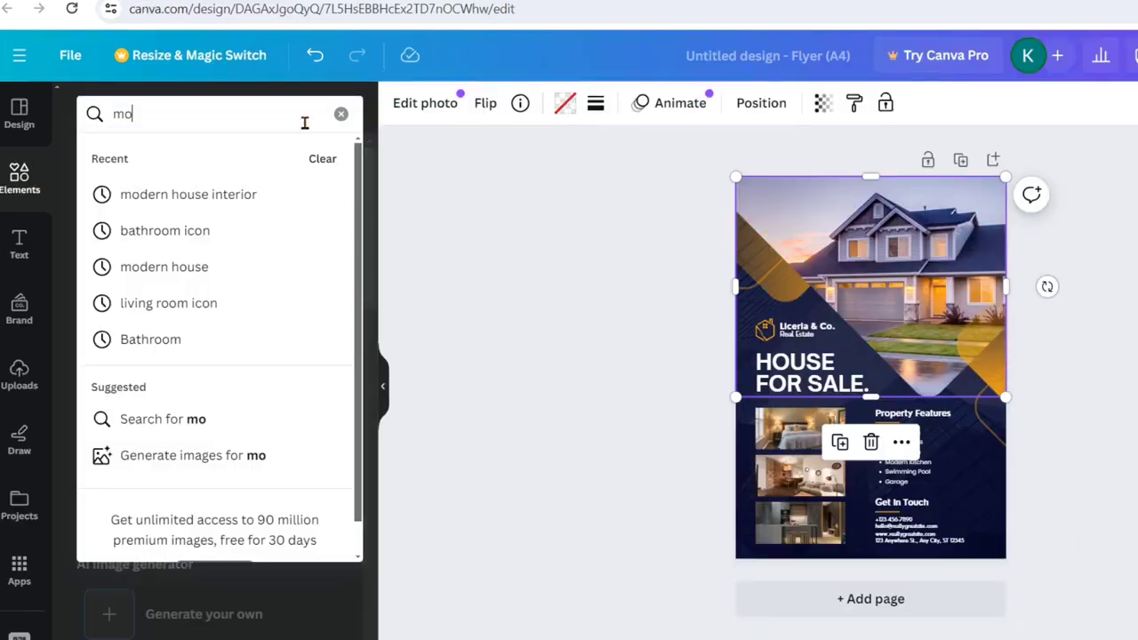
{"action": "type", "text": " house"}
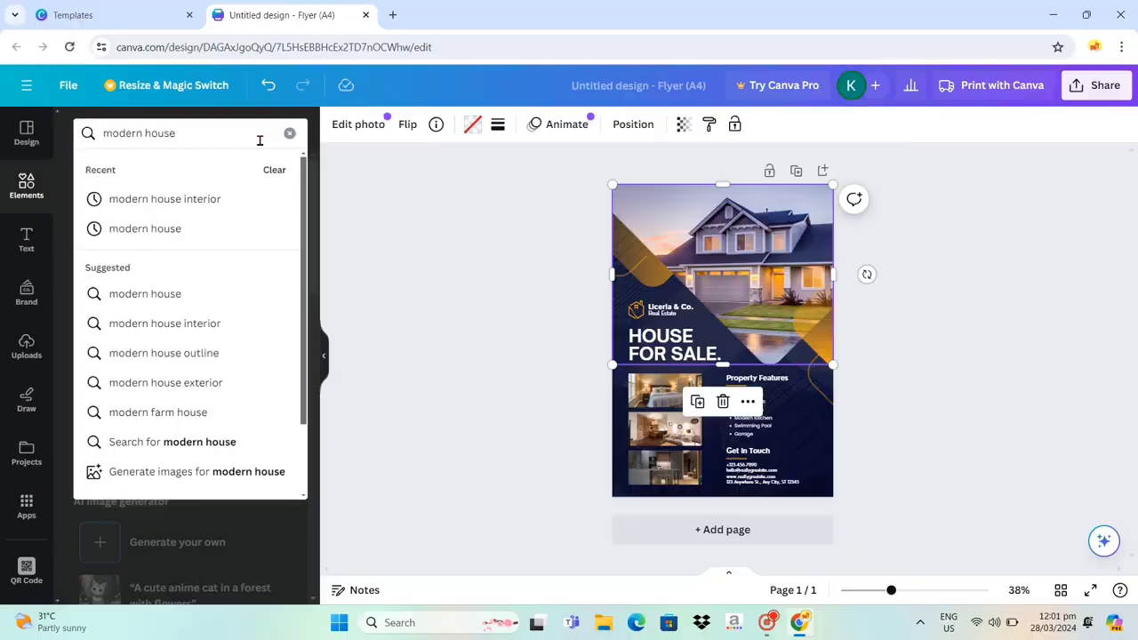
{"action": "key", "text": "Return"}
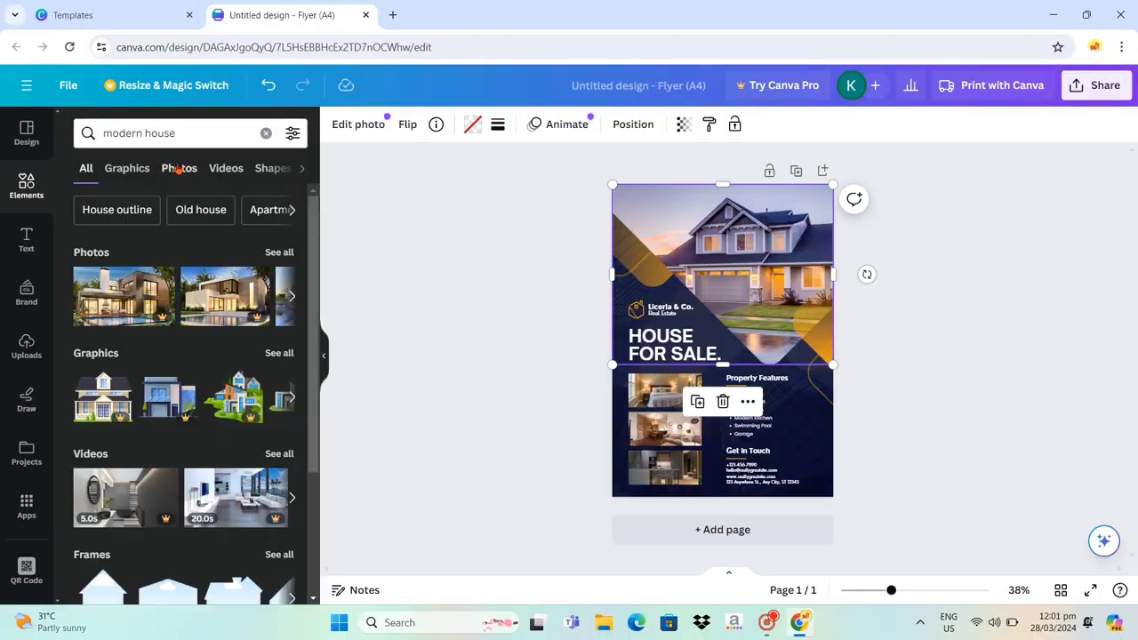
{"action": "left_click", "coordinate": [179, 171]}
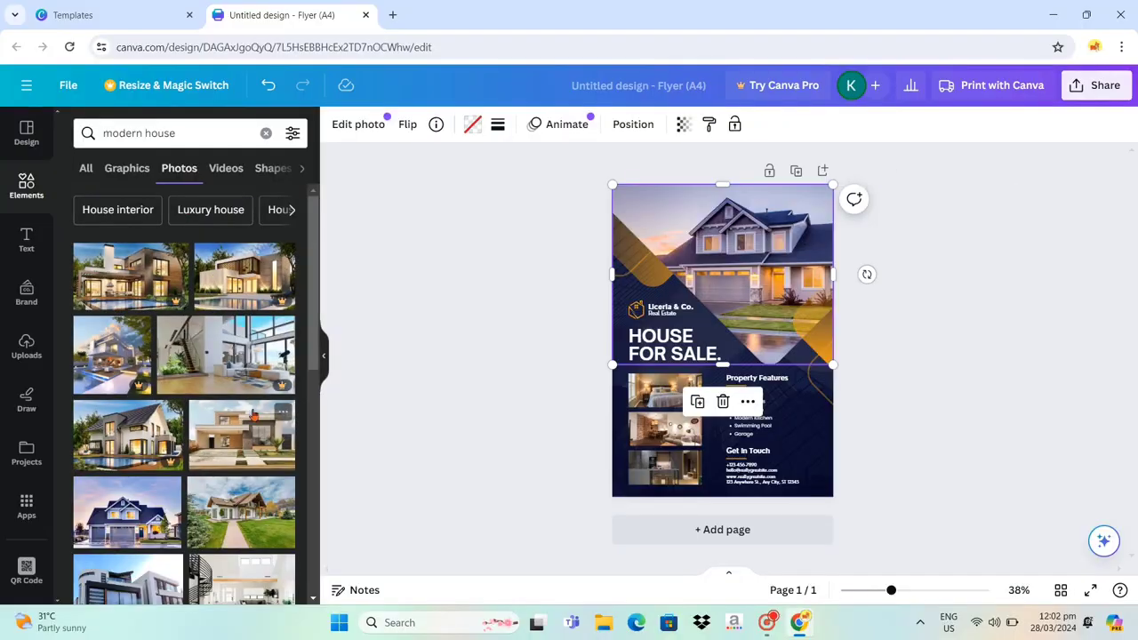
Replace the flyer's large house photo with the free photo of a modern white house with a paved driveway.
{"action": "scroll", "coordinate": [253, 416], "scroll_direction": "down", "scroll_amount": 10}
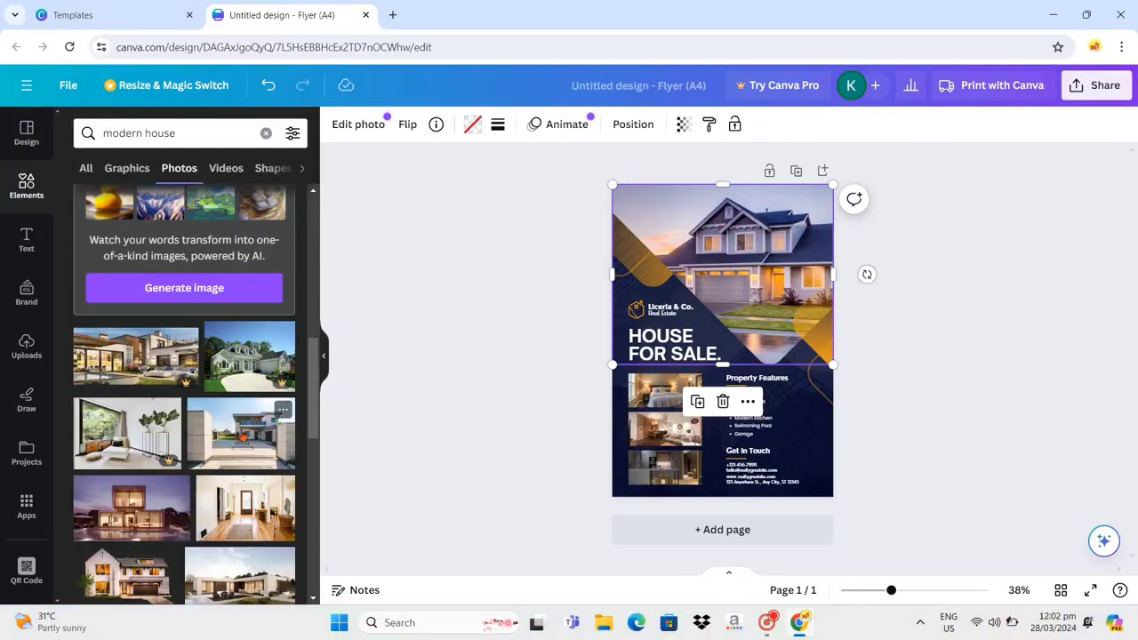
{"action": "left_click_drag", "start_coordinate": [240, 435], "coordinate": [695, 266]}
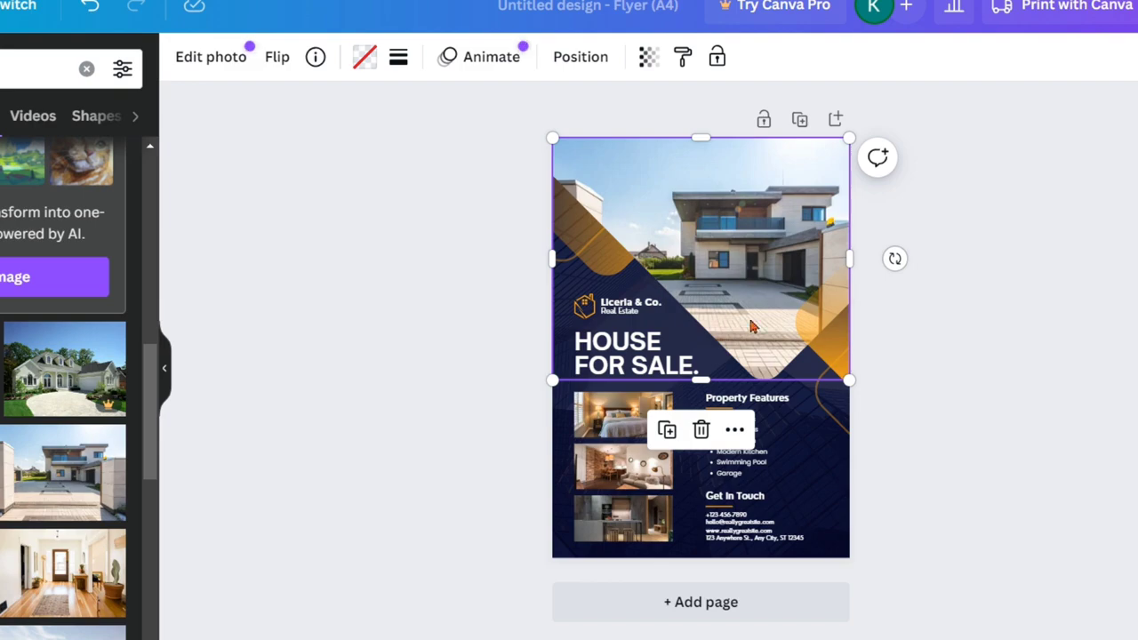
{"action": "left_click", "coordinate": [959, 313]}
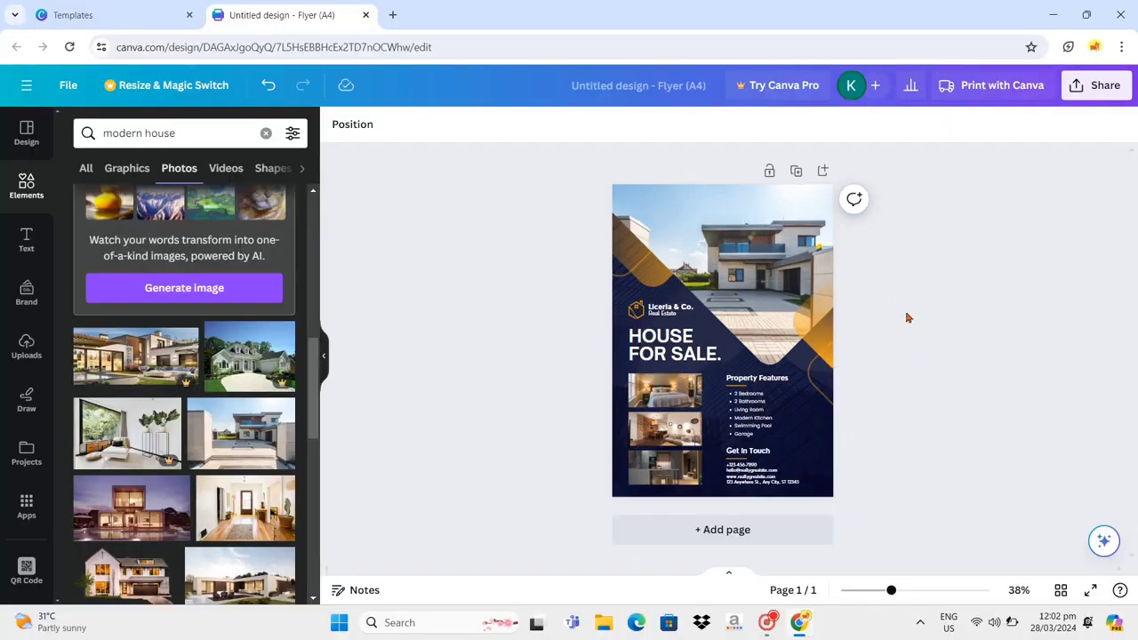
Enlarge the main house photo beyond the page edges and reposition it so the house fills the flyer's upper area.
{"action": "left_click", "coordinate": [760, 286]}
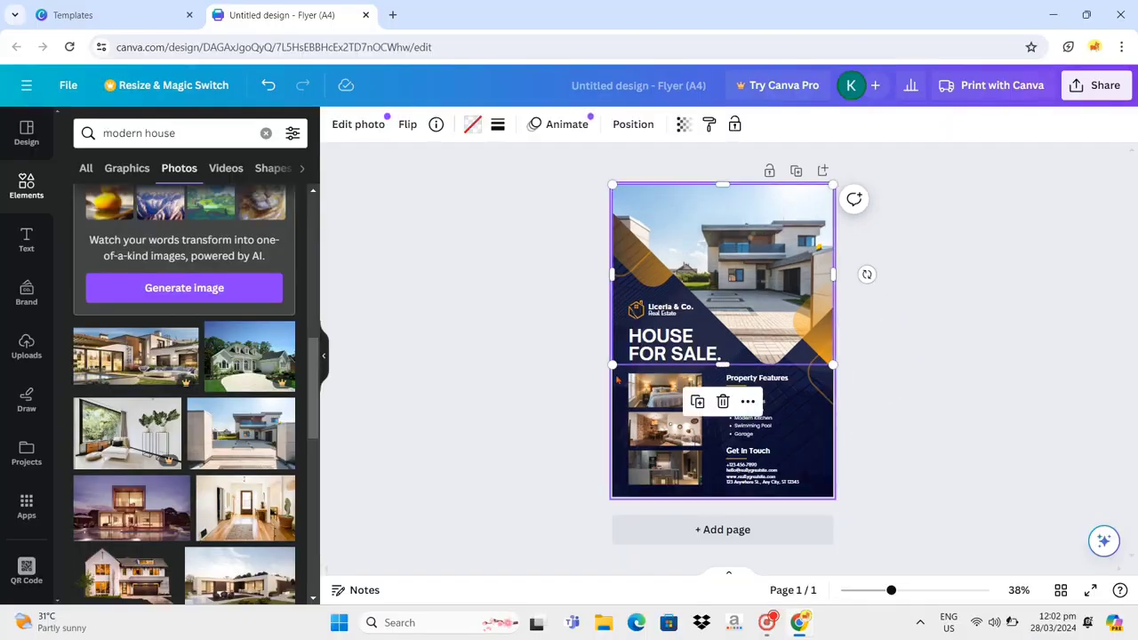
{"action": "key", "text": "ctrl+z"}
{"action": "left_click_drag", "start_coordinate": [611, 366], "coordinate": [597, 379]}
{"action": "left_click_drag", "start_coordinate": [743, 281], "coordinate": [730, 271]}
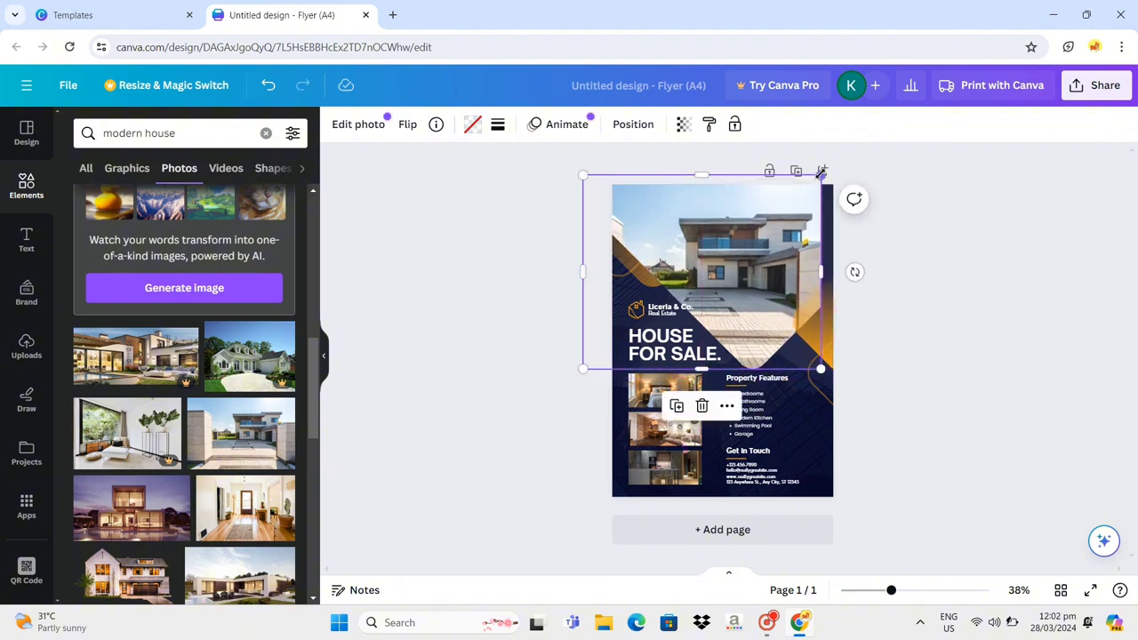
{"action": "left_click_drag", "start_coordinate": [822, 172], "coordinate": [853, 153]}
{"action": "mouse_move", "coordinate": [742, 276]}
{"action": "left_mouse_down"}
{"action": "mouse_move", "coordinate": [721, 264]}
{"action": "mouse_move", "coordinate": [722, 277]}
{"action": "left_mouse_up"}
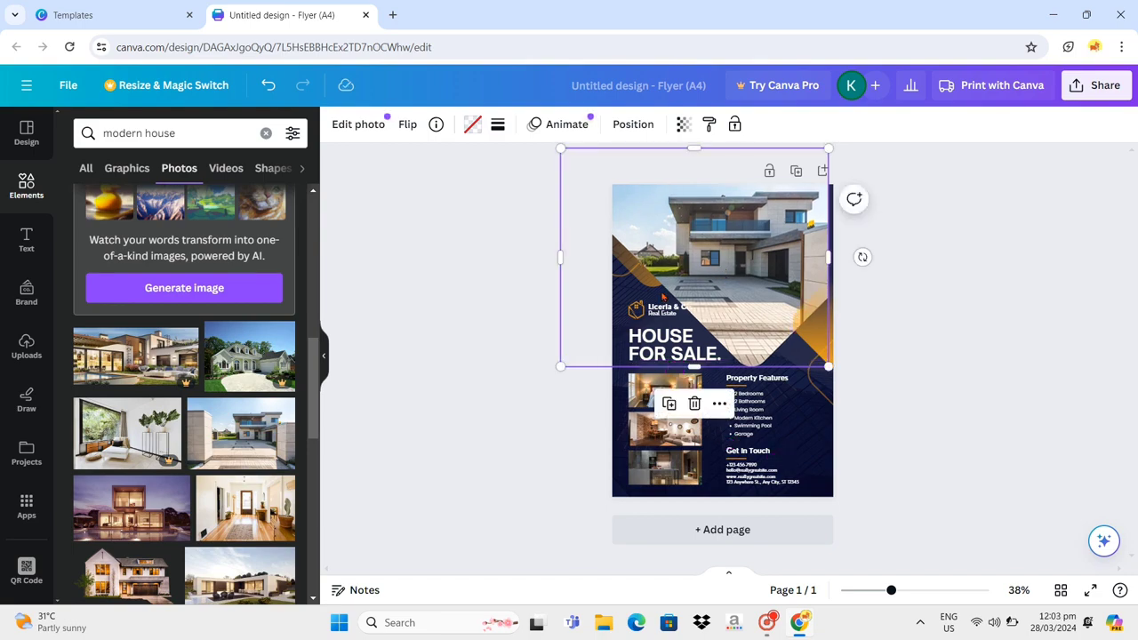
Duplicate the gold gradient shape on the flyer's right edge and place the copy in the page's lower-left corner.
{"action": "left_click", "coordinate": [824, 336]}
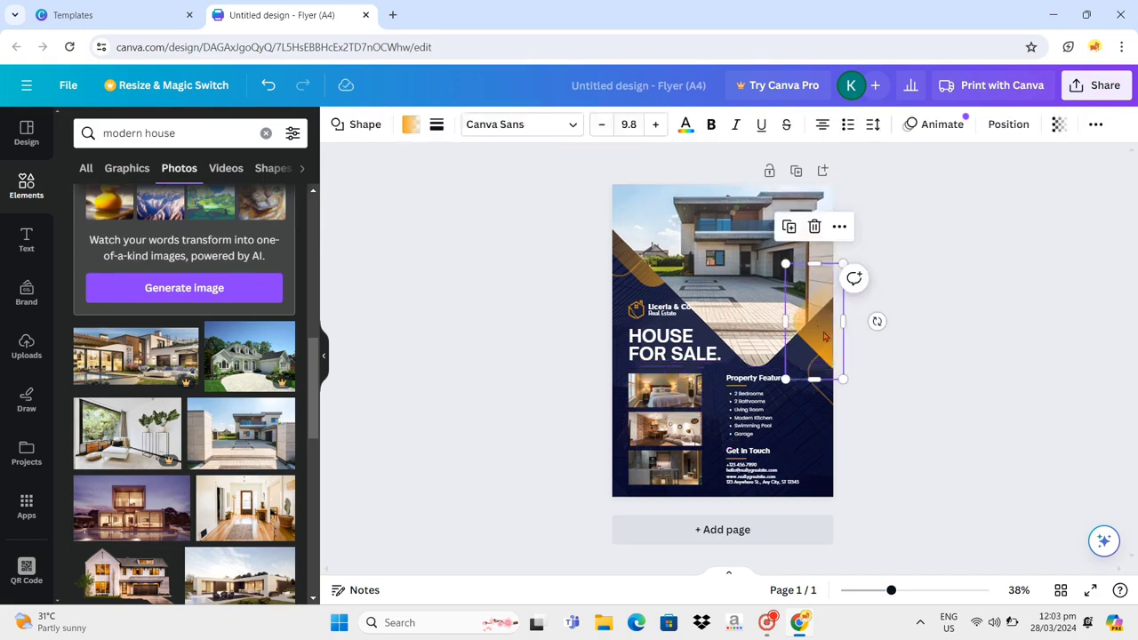
{"action": "left_click", "coordinate": [789, 225]}
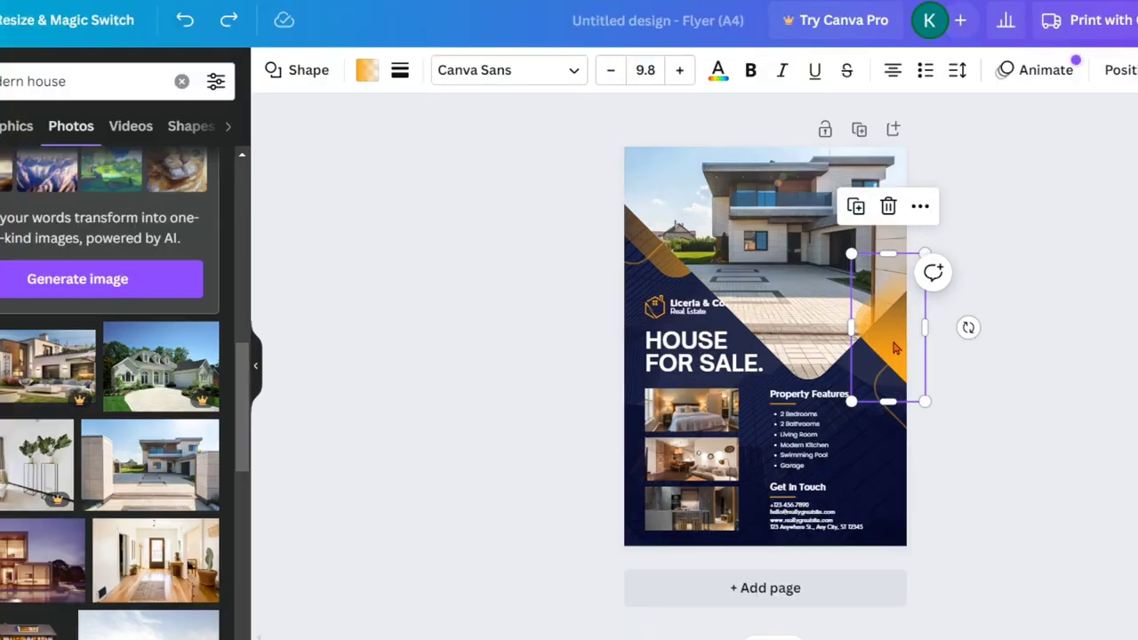
{"action": "left_click_drag", "start_coordinate": [815, 341], "coordinate": [622, 474]}
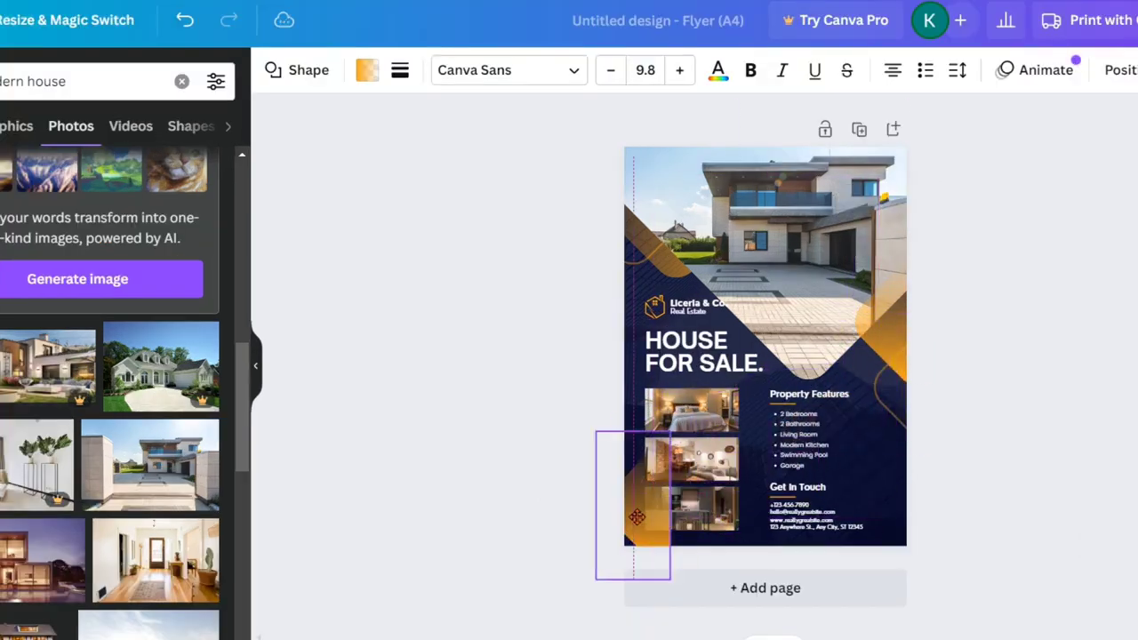
{"action": "left_click_drag", "start_coordinate": [636, 517], "coordinate": [635, 515]}
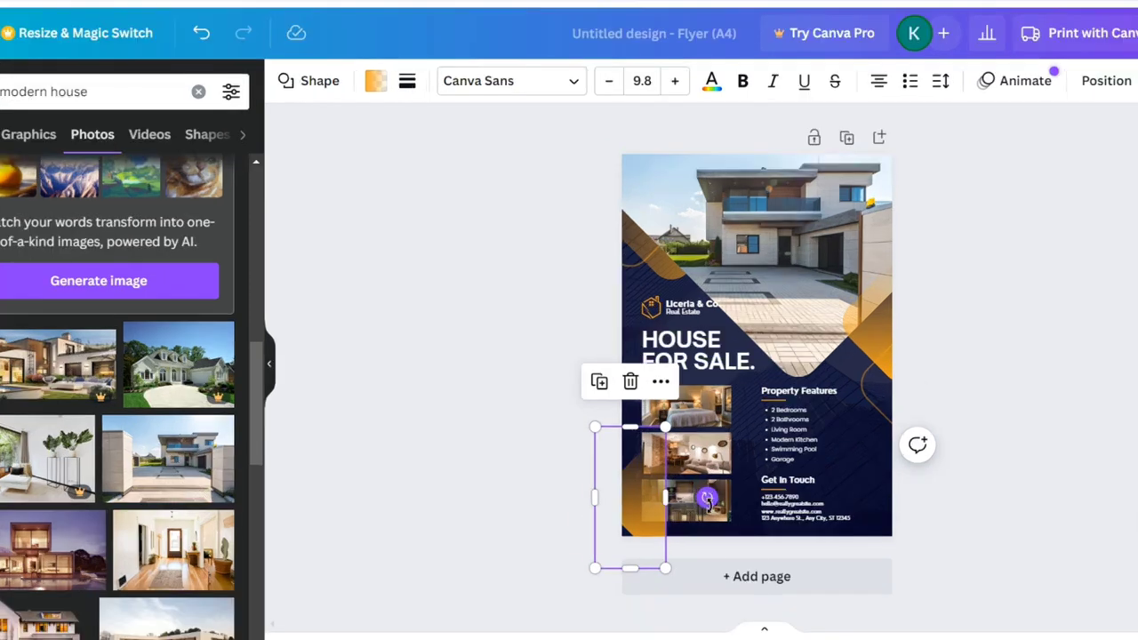
Rotate the gold gradient copy in the page's lower-left corner to 0° and enlarge it to about 233 × 116 mm.
{"action": "left_click_drag", "start_coordinate": [706, 498], "coordinate": [628, 573]}
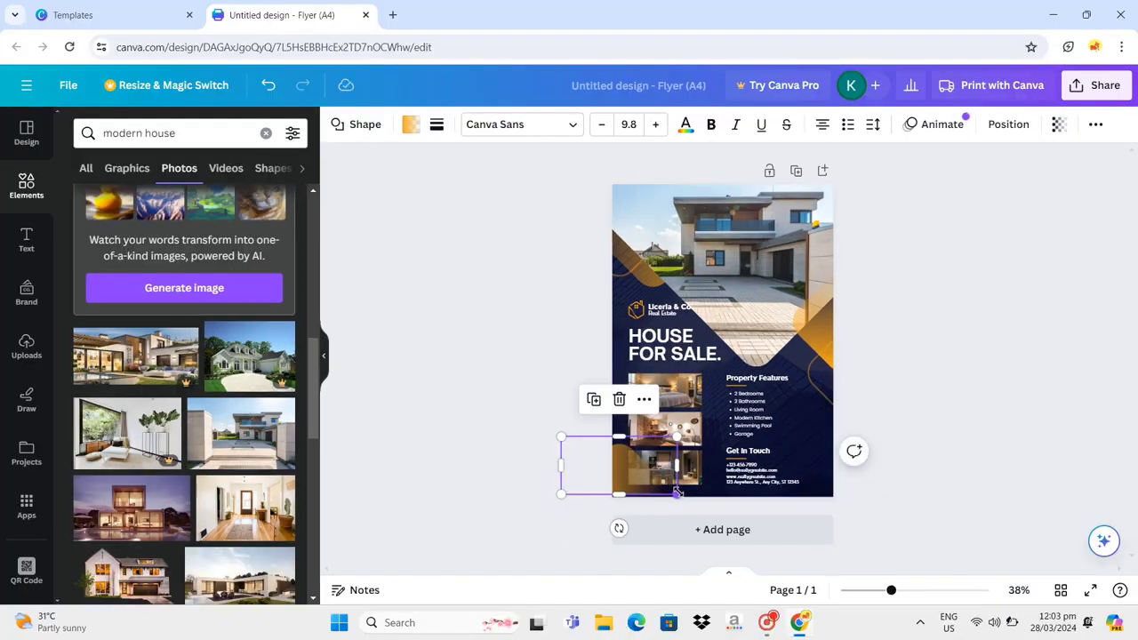
{"action": "left_click_drag", "start_coordinate": [677, 494], "coordinate": [610, 480]}
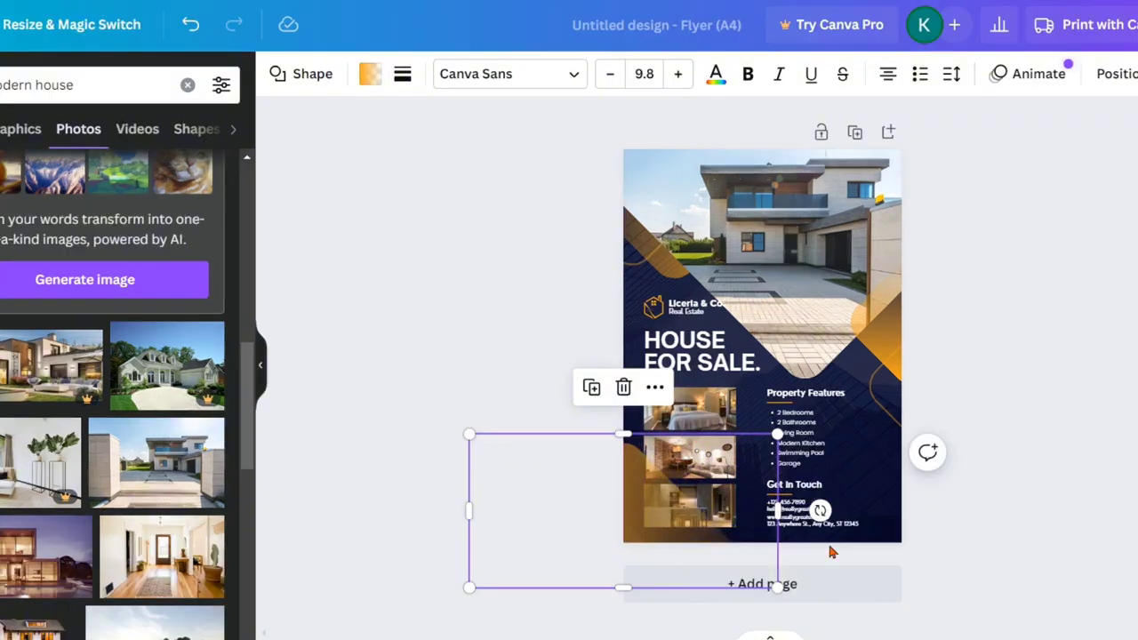
Duplicate the orange outline shape on the flyer's right edge and move the copy to the page's bottom edge.
{"action": "left_click", "coordinate": [889, 391]}
{"action": "left_click", "coordinate": [859, 277]}
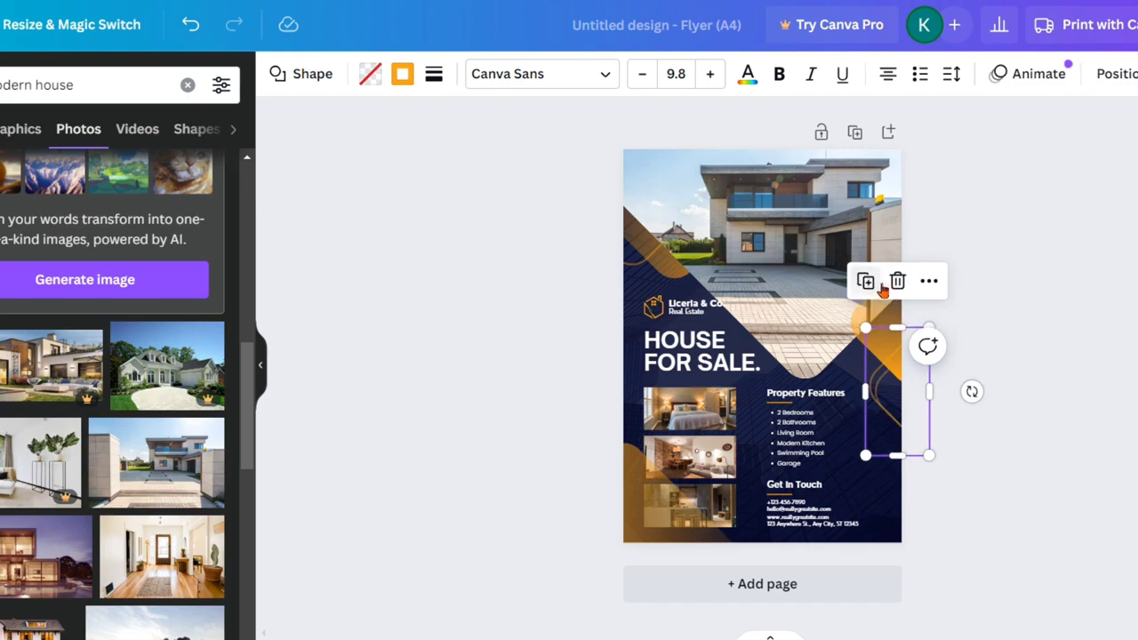
{"action": "left_click_drag", "start_coordinate": [889, 428], "coordinate": [745, 553]}
Rotate the outline copy to 0°, enlarge it to about 286 × 143 mm and position it over the page's lower-left corner.
{"action": "left_click_drag", "start_coordinate": [746, 606], "coordinate": [825, 550]}
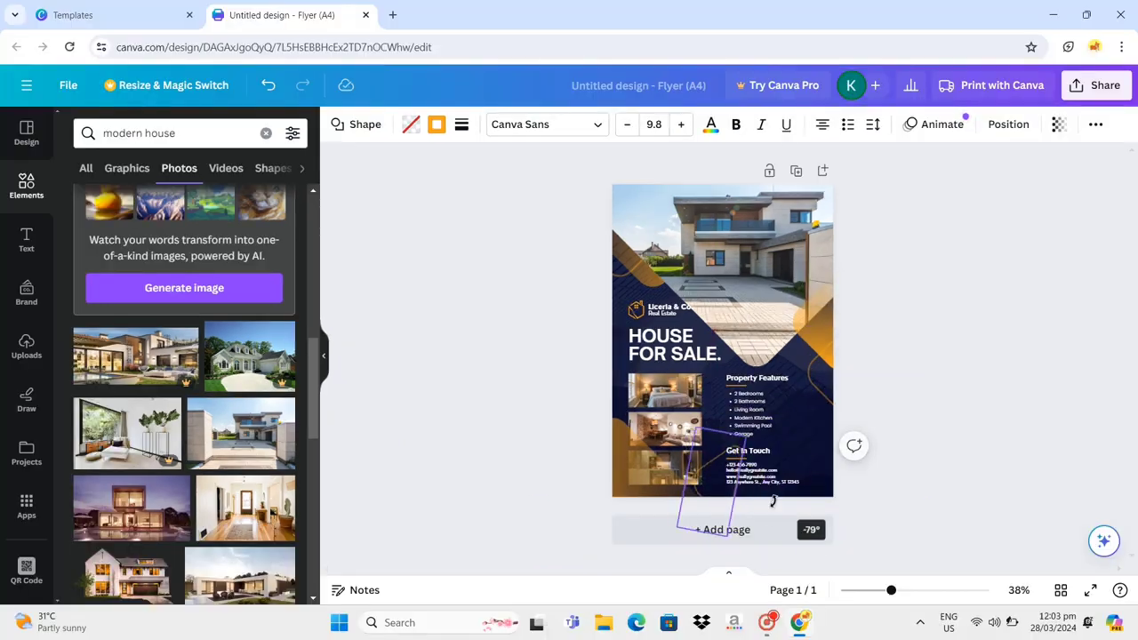
{"action": "left_click_drag", "start_coordinate": [773, 500], "coordinate": [711, 544]}
{"action": "key", "text": "ctrl+z"}
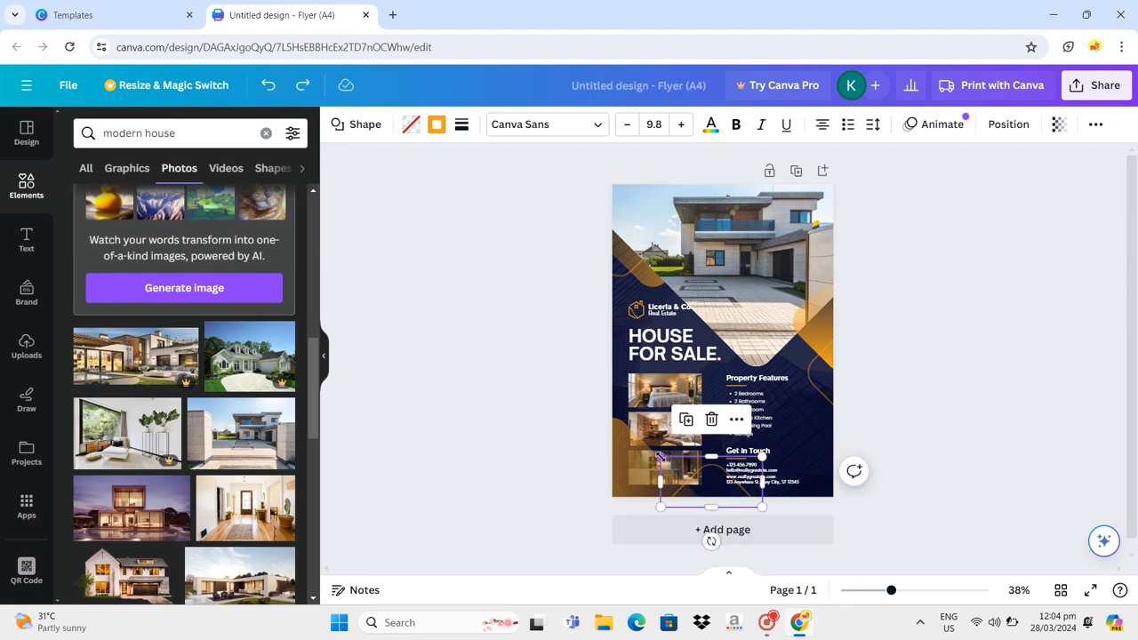
{"action": "left_click_drag", "start_coordinate": [659, 457], "coordinate": [460, 356]}
{"action": "left_click_drag", "start_coordinate": [587, 429], "coordinate": [609, 496]}
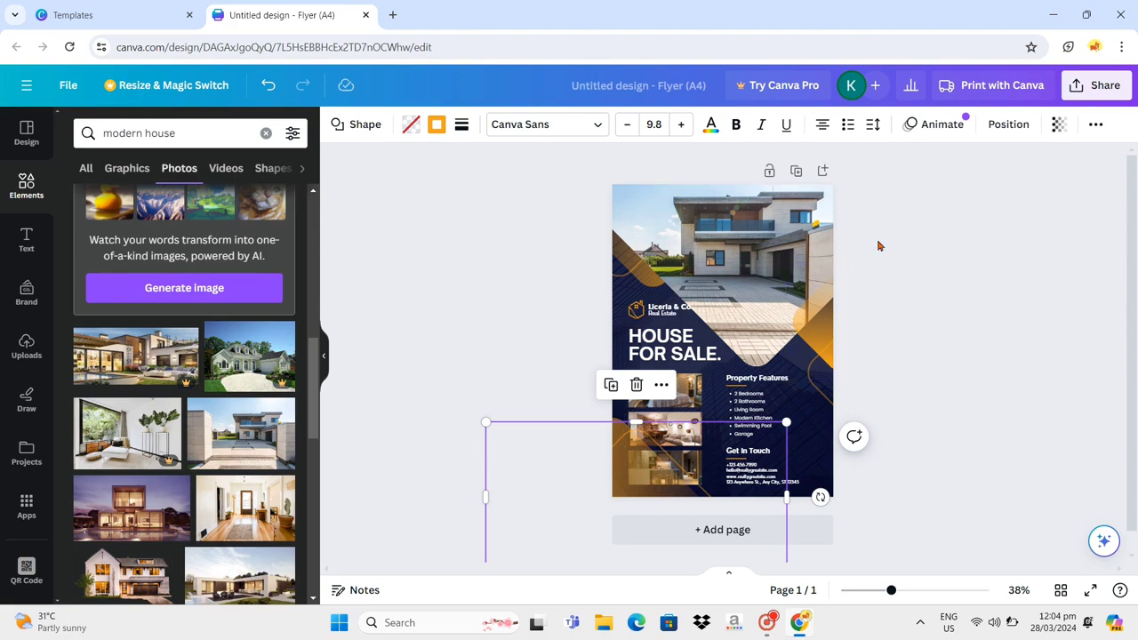
Send the outline shape and the gold gradient shape in the page's lower-left corner to the back.
{"action": "left_click", "coordinate": [1019, 129]}
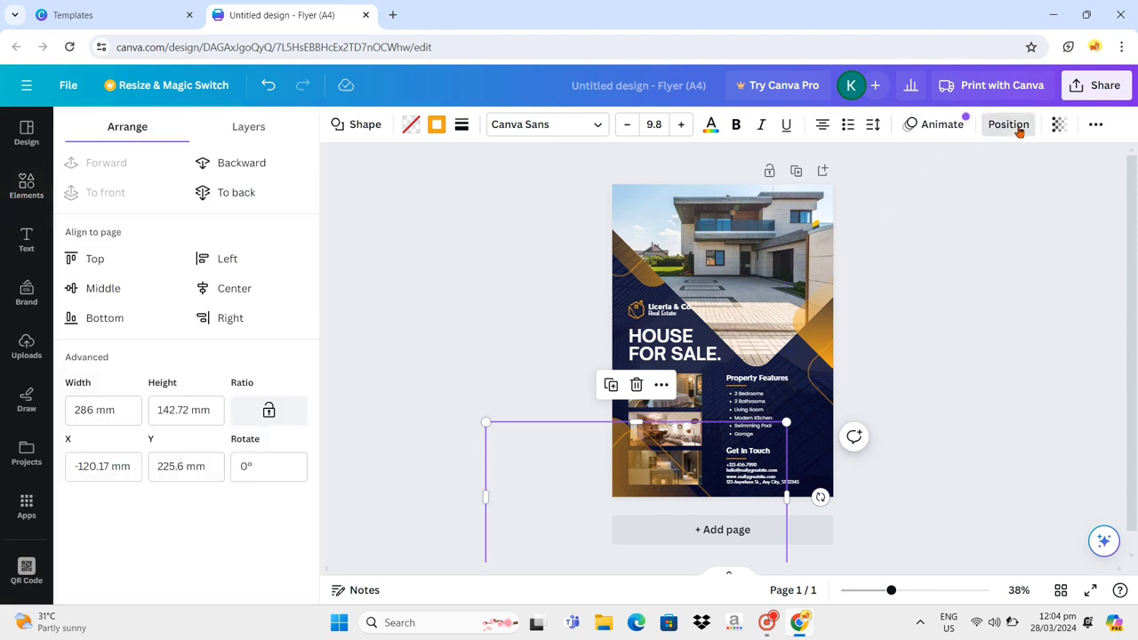
{"action": "left_click", "coordinate": [264, 198]}
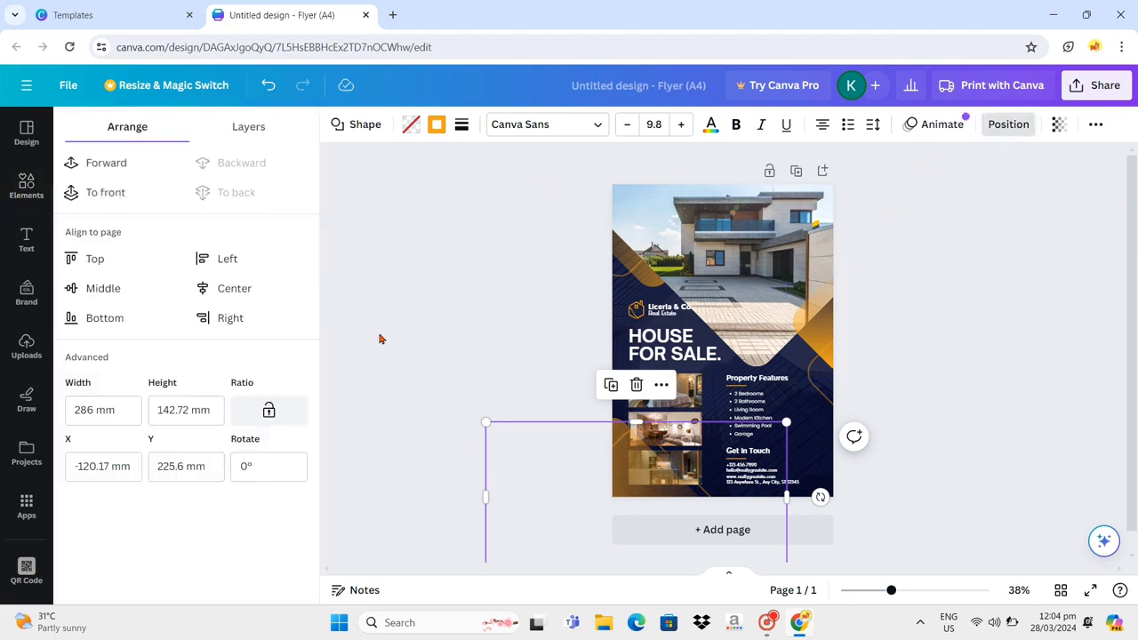
{"action": "left_click", "coordinate": [632, 476]}
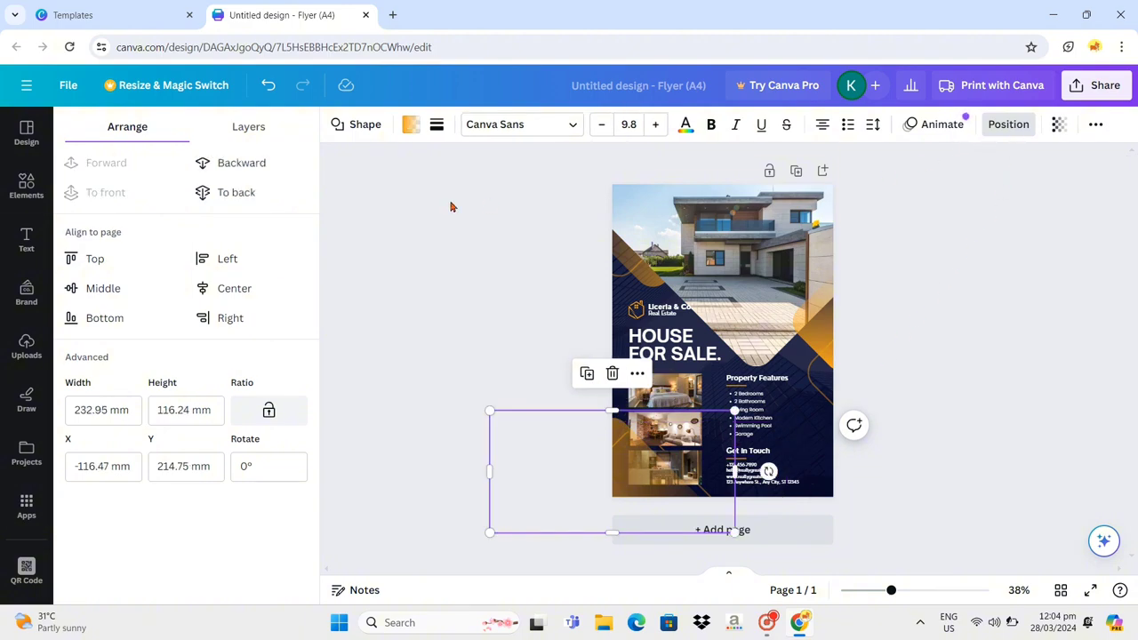
{"action": "left_click", "coordinate": [255, 203]}
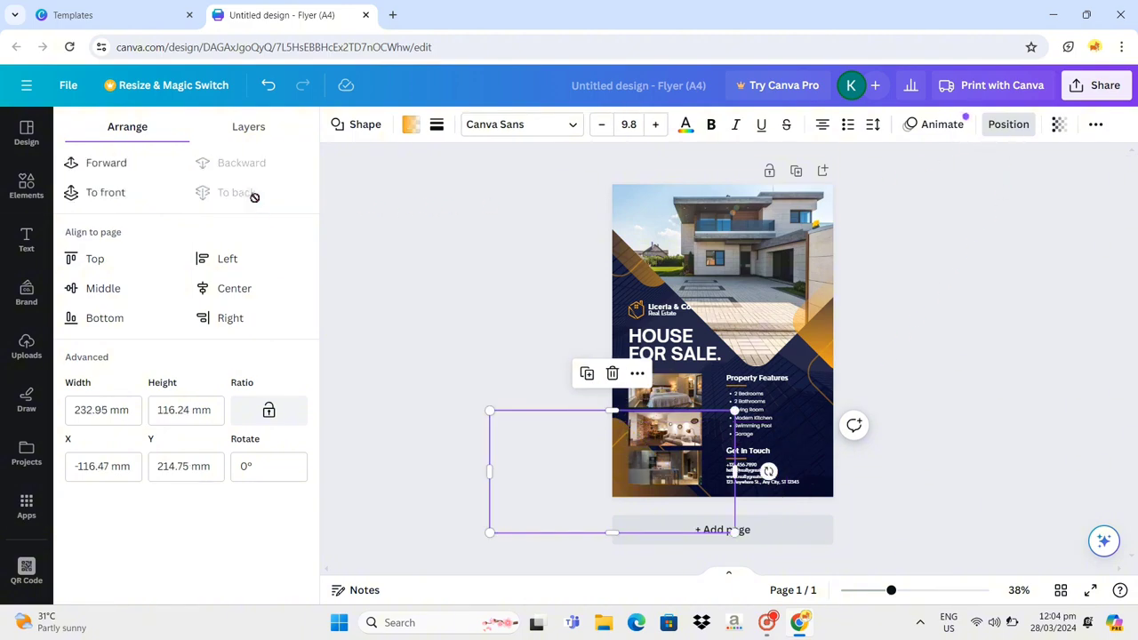
{"action": "left_click", "coordinate": [434, 343]}
Send the gold gradient shape on the flyer's right edge to the back and shift the main house photo slightly.
{"action": "left_click", "coordinate": [822, 339]}
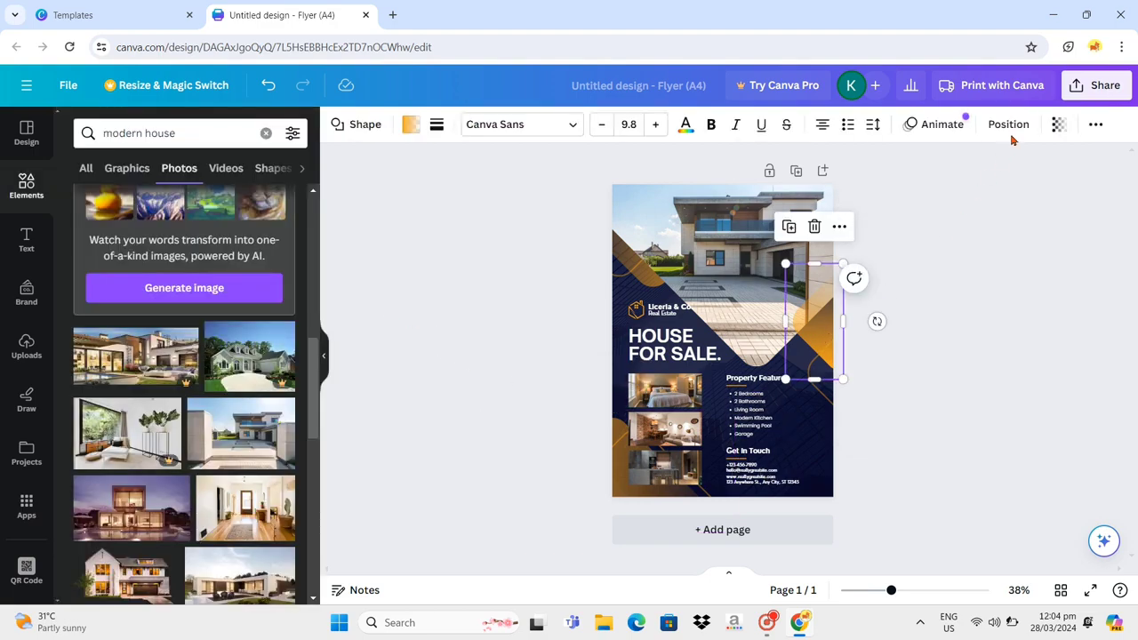
{"action": "left_click", "coordinate": [1009, 126]}
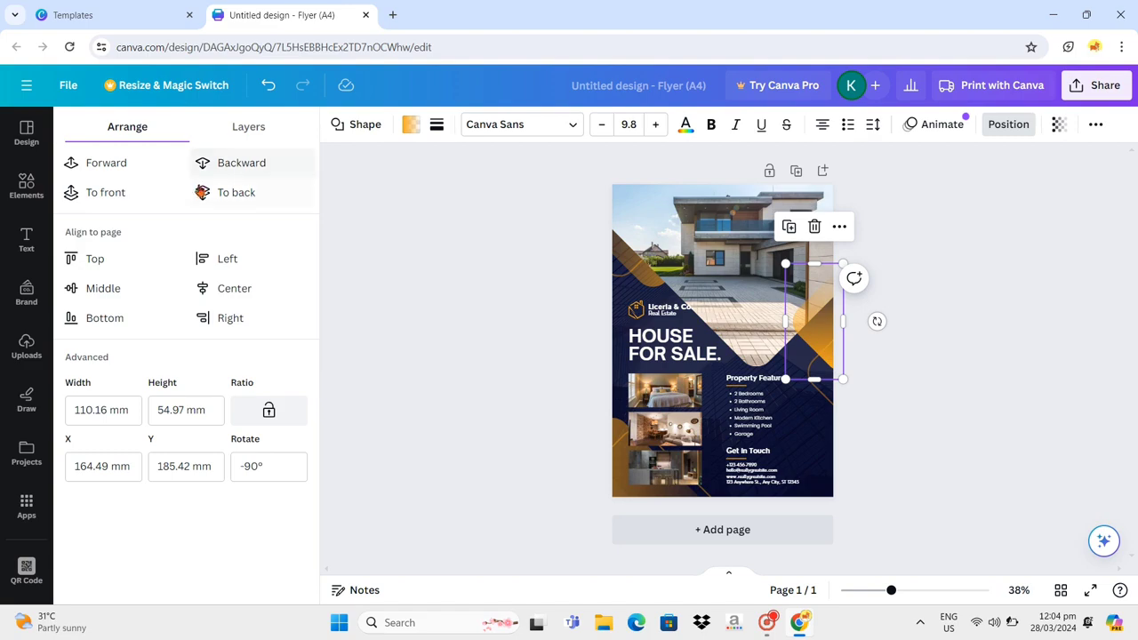
{"action": "left_click", "coordinate": [217, 195]}
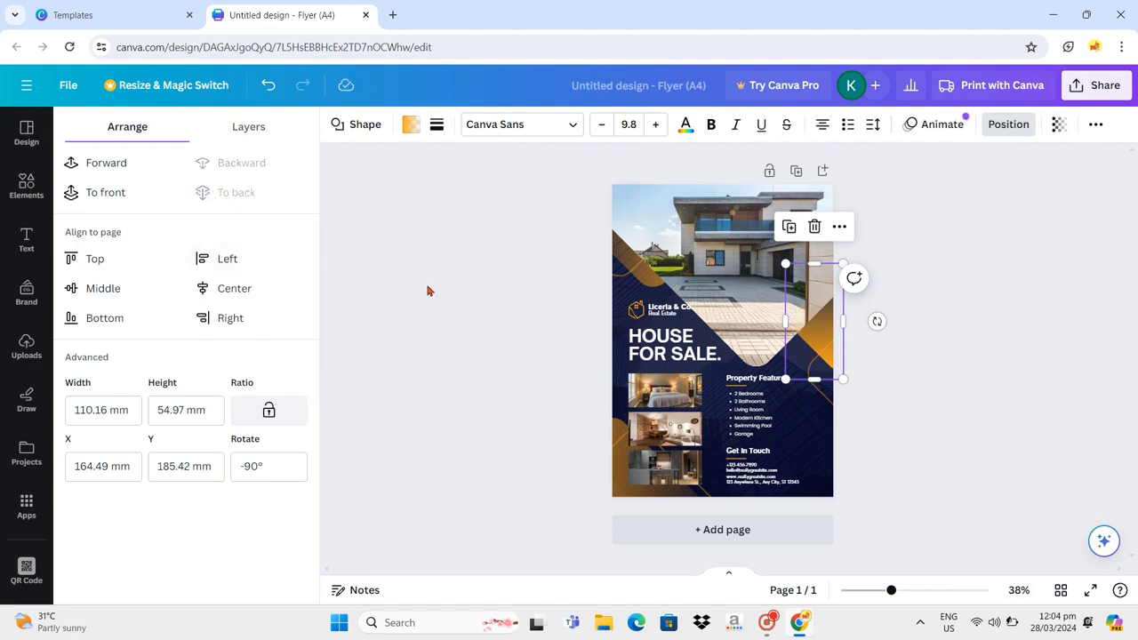
{"action": "key", "text": "Escape"}
{"action": "left_click", "coordinate": [698, 258]}
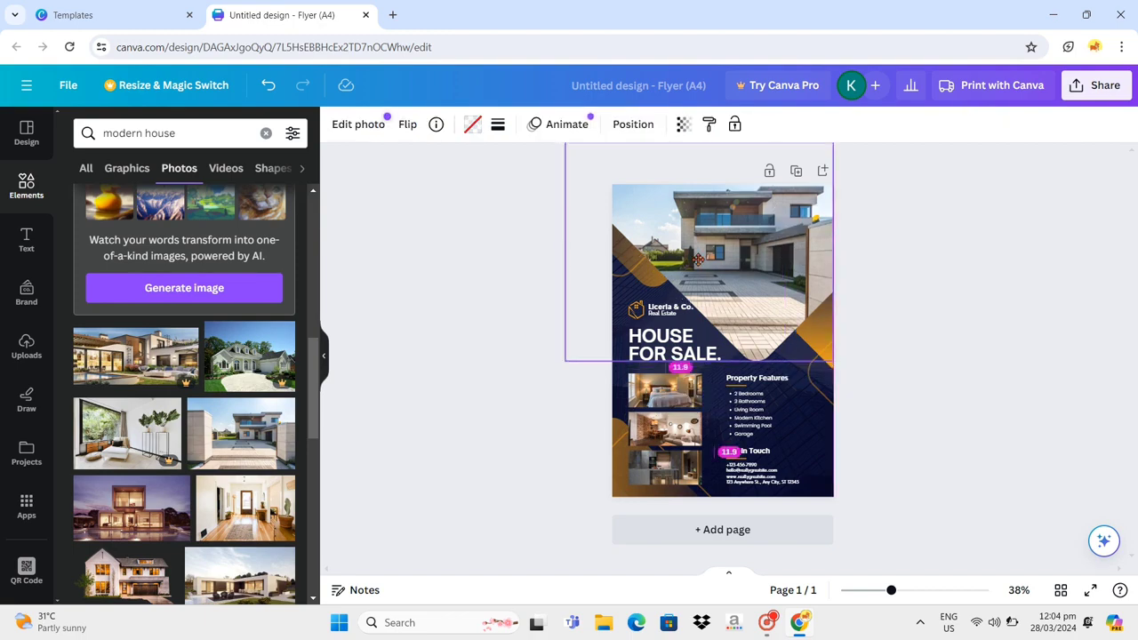
{"action": "left_click", "coordinate": [904, 365]}
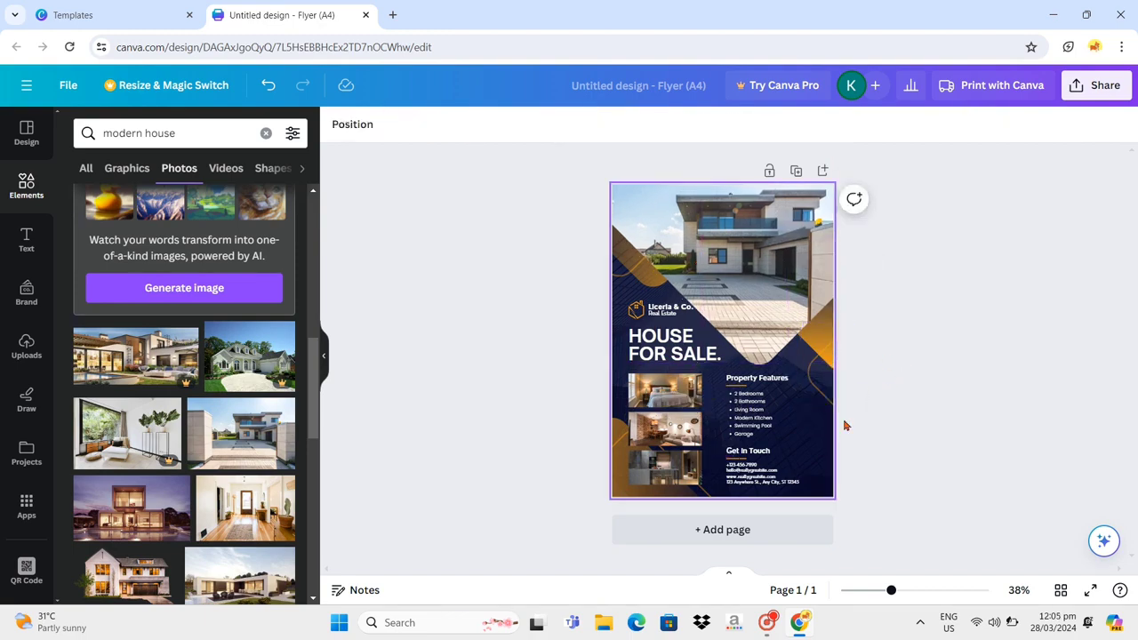
Select all flyer elements and fill the shapes with the orange-to-transparent document gradient in the diagonal linear style.
{"action": "left_click_drag", "start_coordinate": [507, 174], "coordinate": [937, 512]}
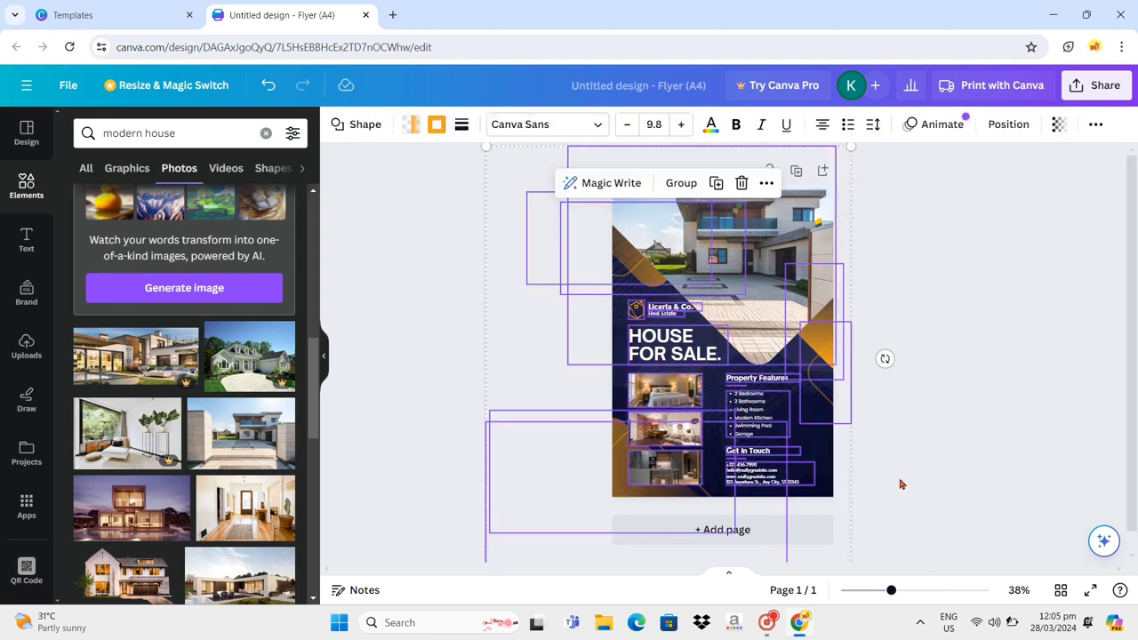
{"action": "left_click", "coordinate": [412, 129]}
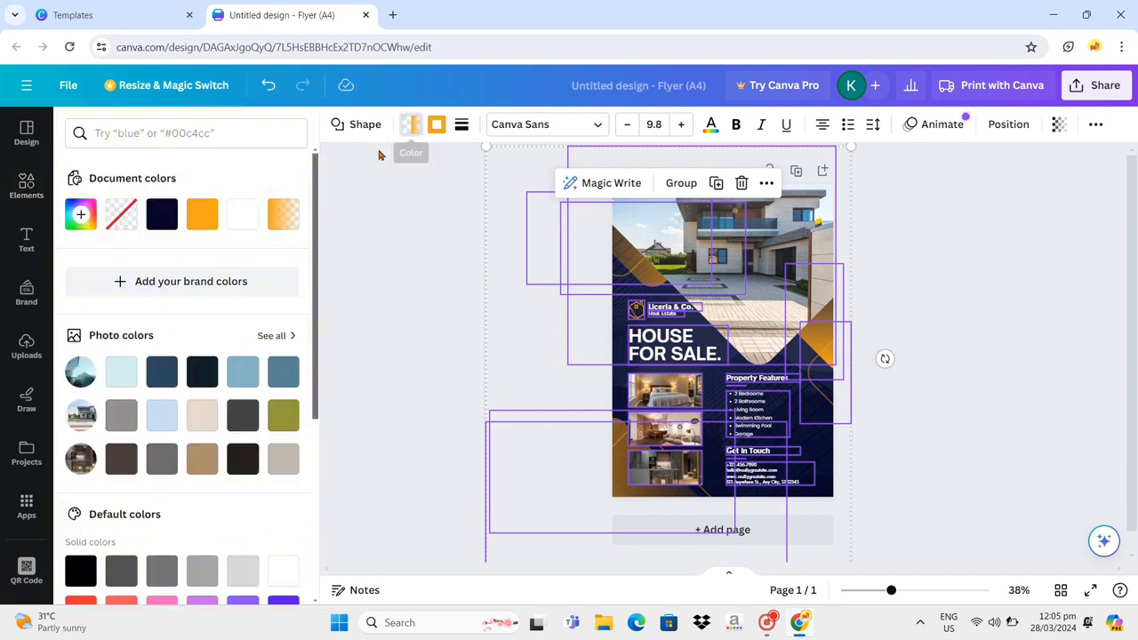
{"action": "left_click", "coordinate": [278, 222]}
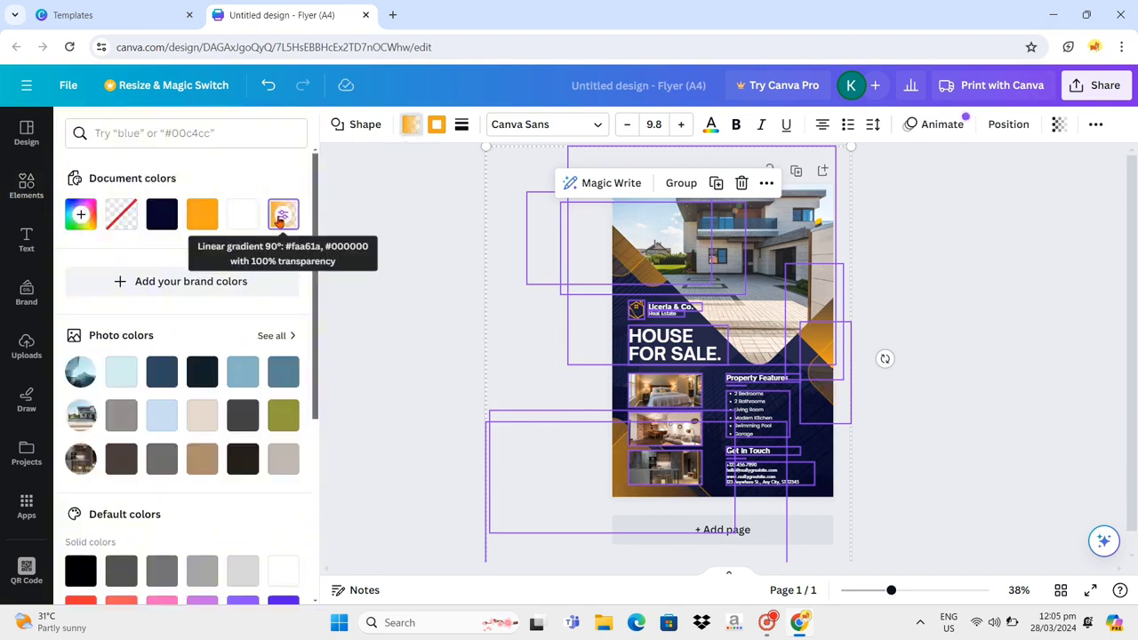
{"action": "left_click", "coordinate": [278, 221]}
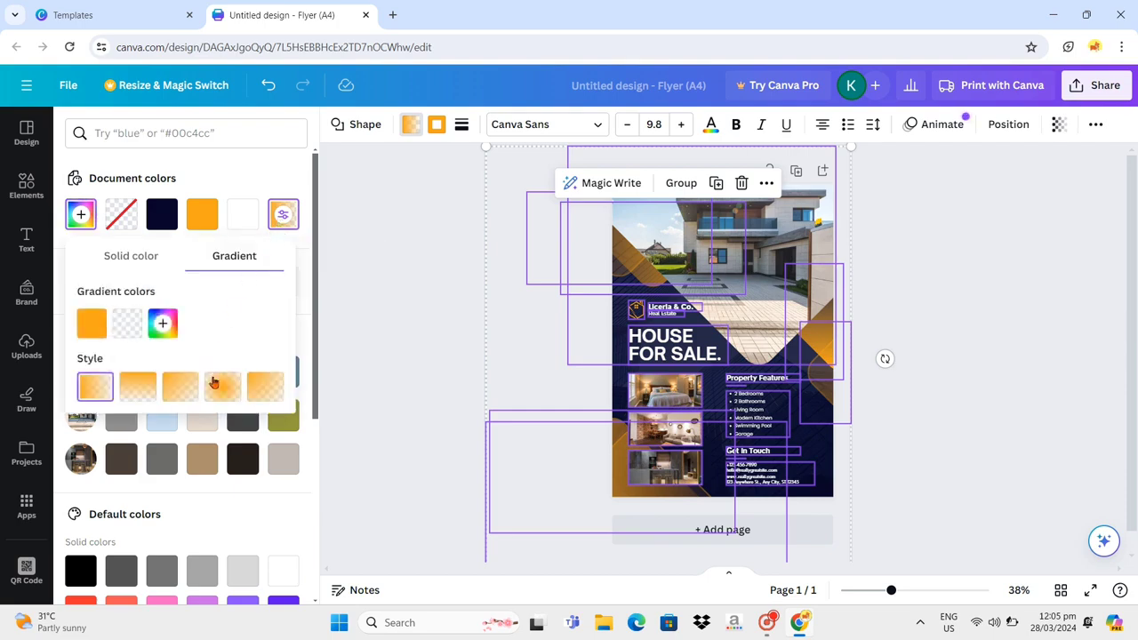
{"action": "left_click", "coordinate": [219, 388]}
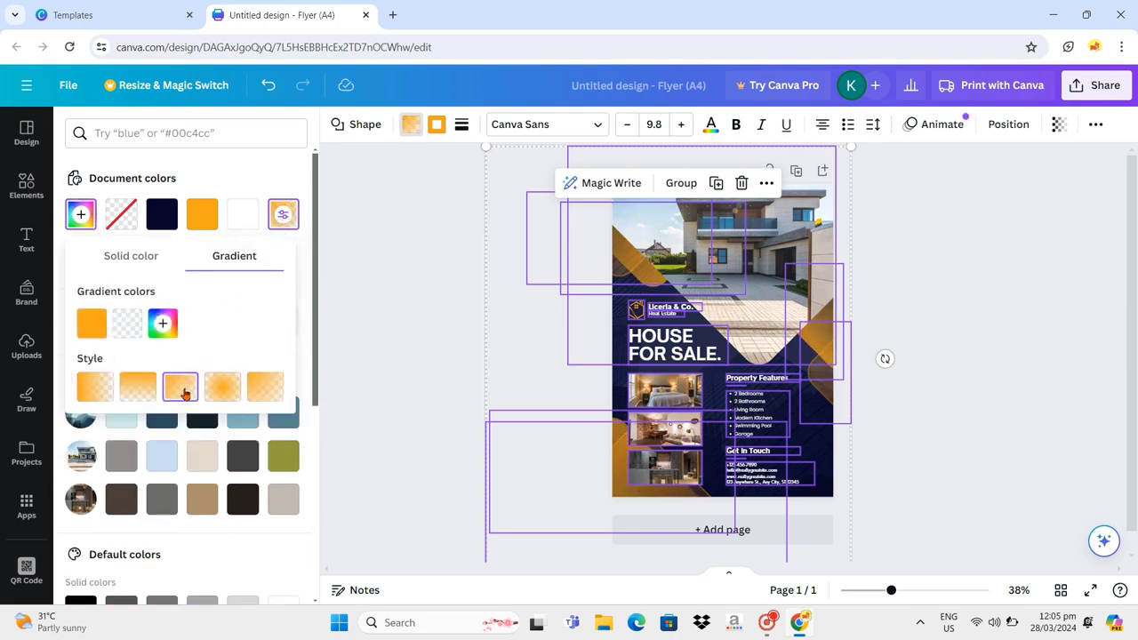
{"action": "left_click", "coordinate": [145, 391]}
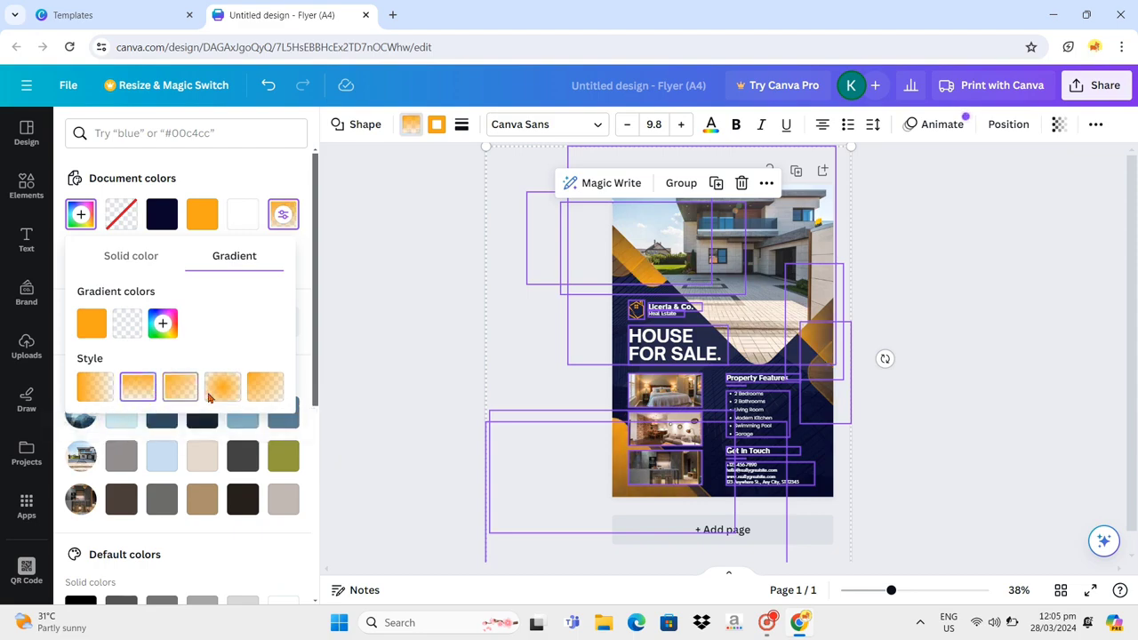
{"action": "left_click", "coordinate": [177, 393]}
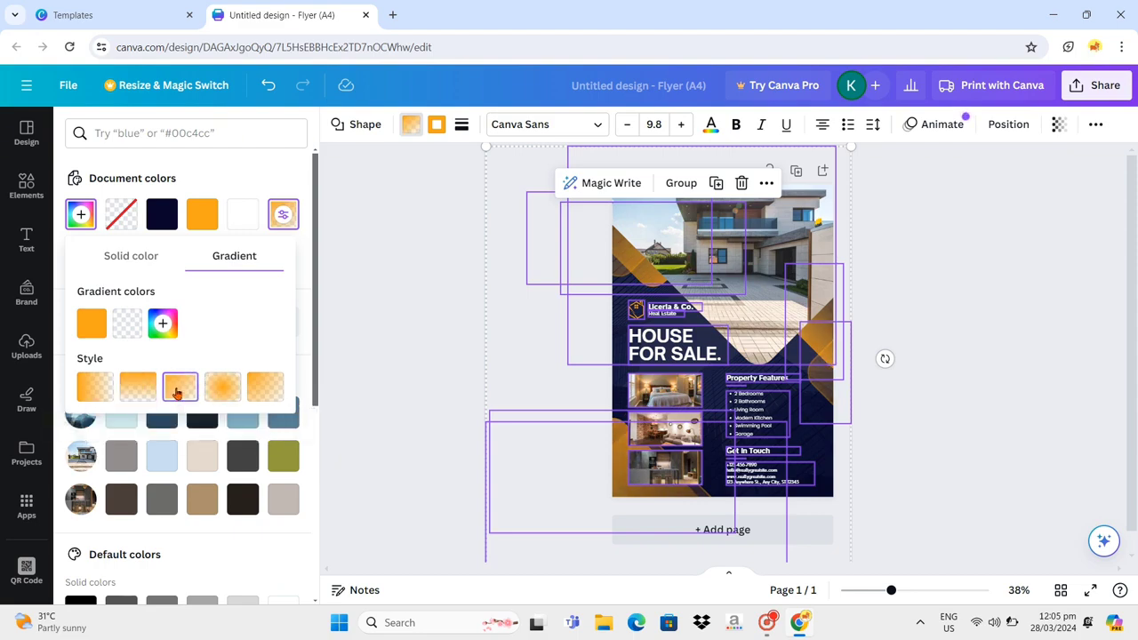
{"action": "key", "text": "Escape"}
{"action": "left_click", "coordinate": [402, 365]}
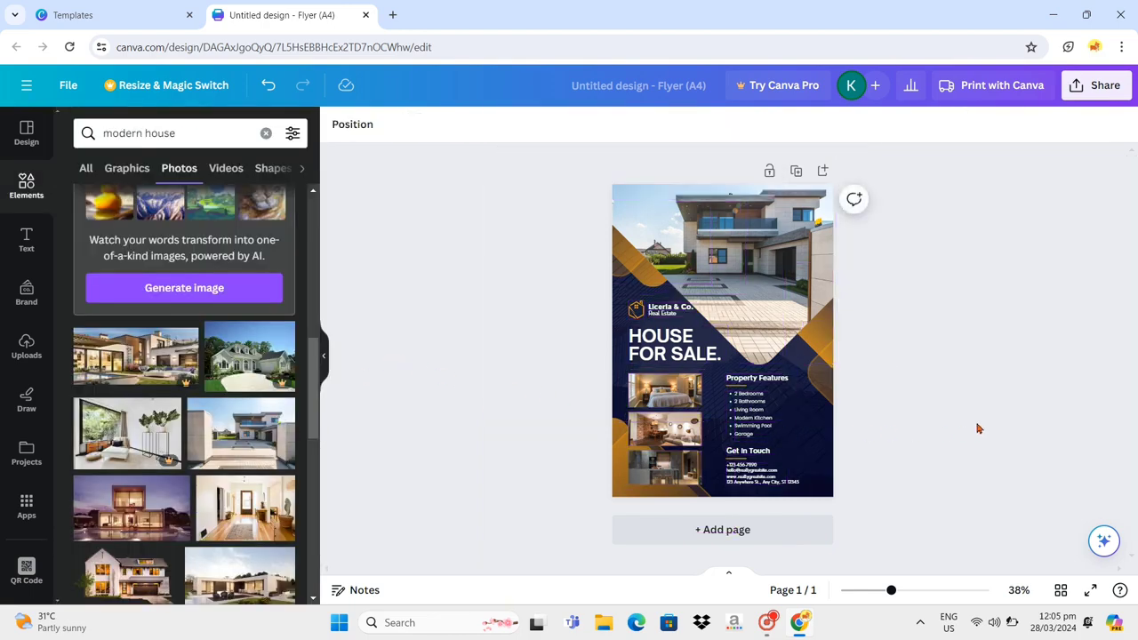
Set the "HOUSE FOR SALE." headline in the Poppins font and center its text.
{"action": "left_click", "coordinate": [685, 352]}
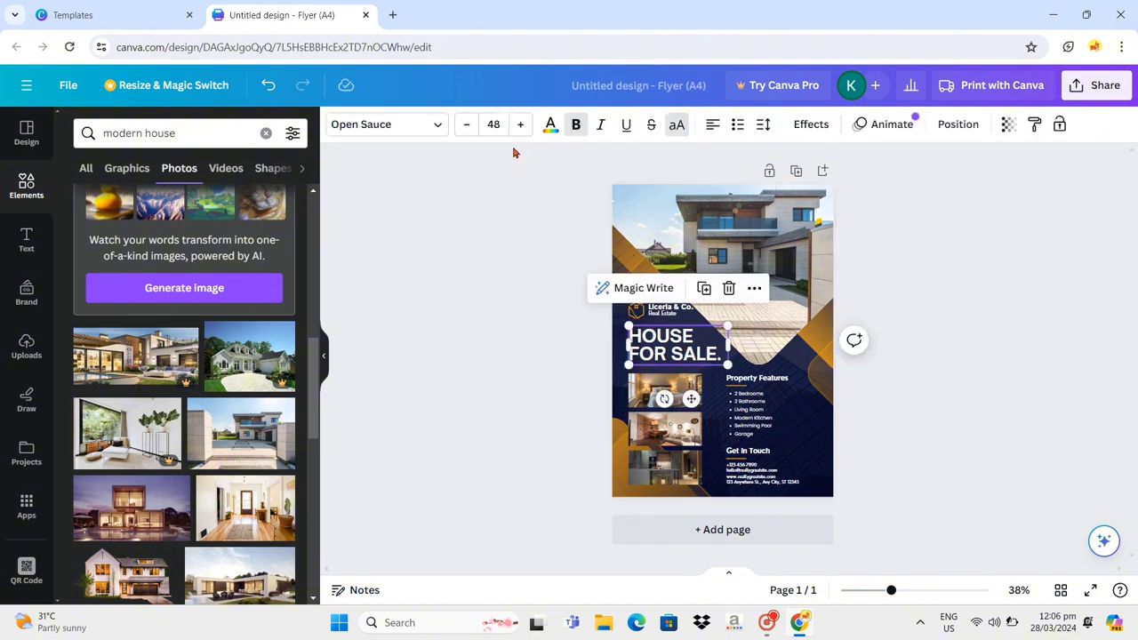
{"action": "left_click", "coordinate": [415, 126]}
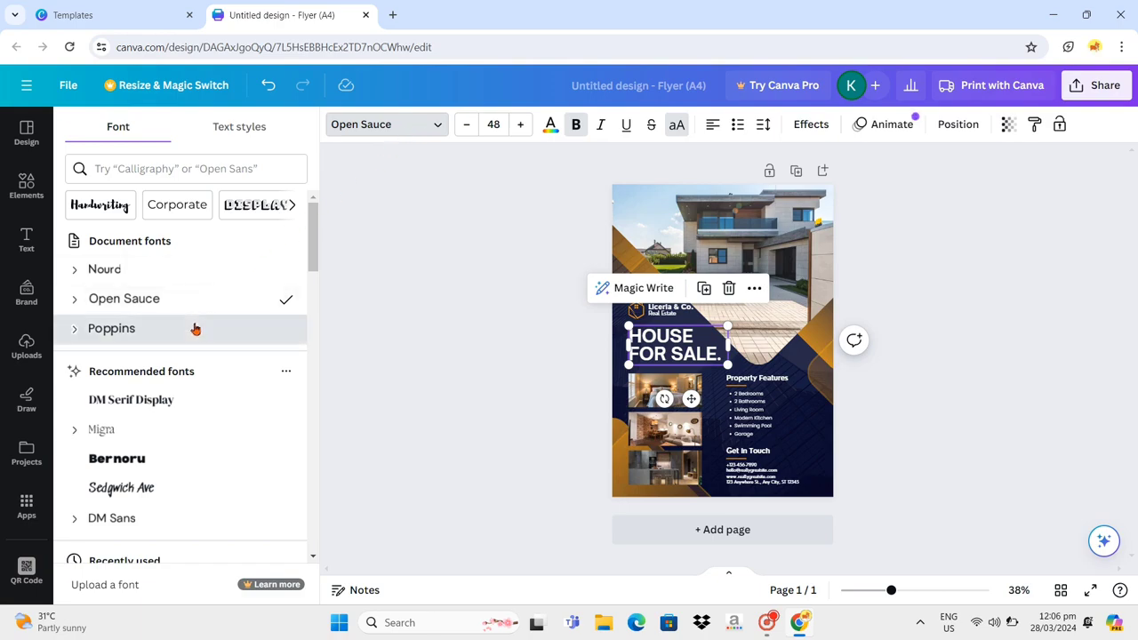
{"action": "left_click", "coordinate": [196, 329]}
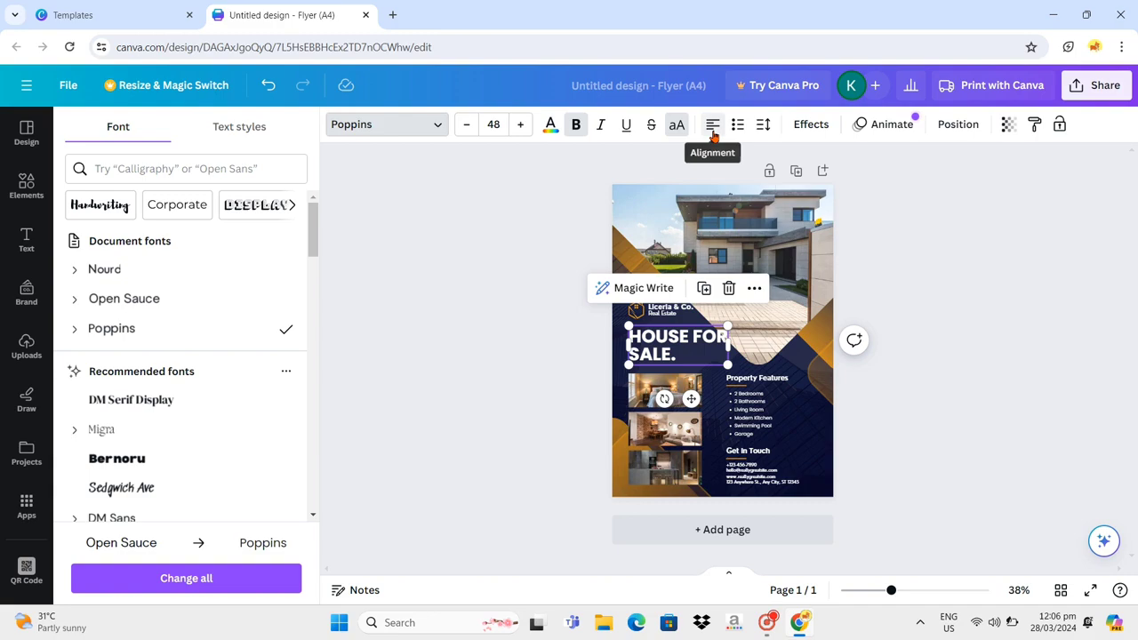
{"action": "left_click", "coordinate": [713, 129]}
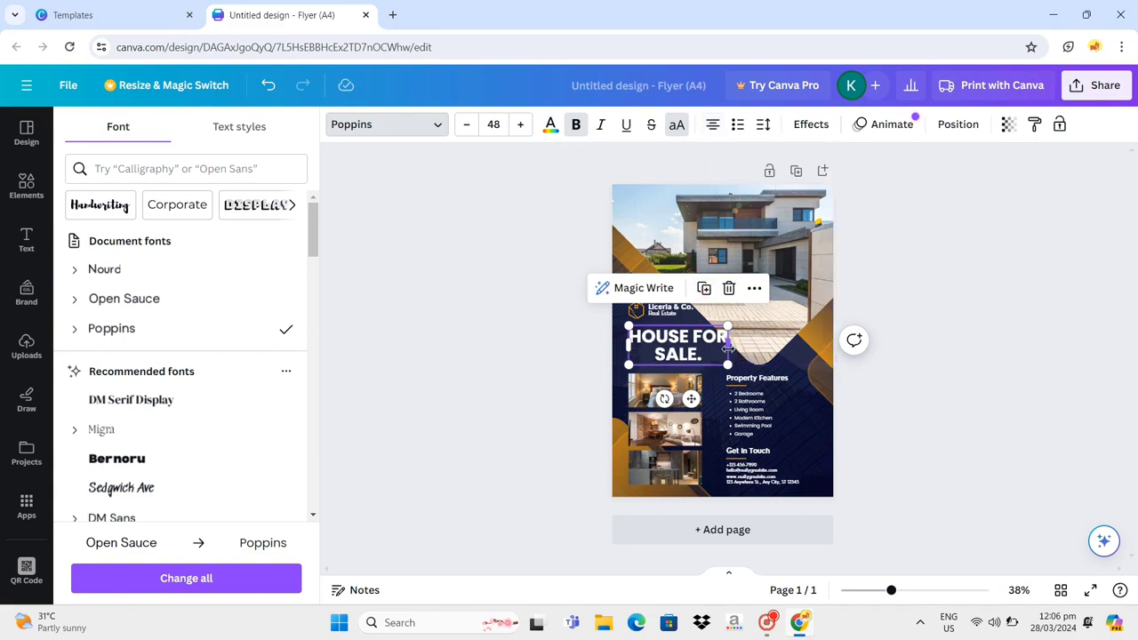
Shrink the headline to font size 42.5, wrapped onto three lines, and place it just above the small interior photos.
{"action": "left_click_drag", "start_coordinate": [727, 346], "coordinate": [712, 354]}
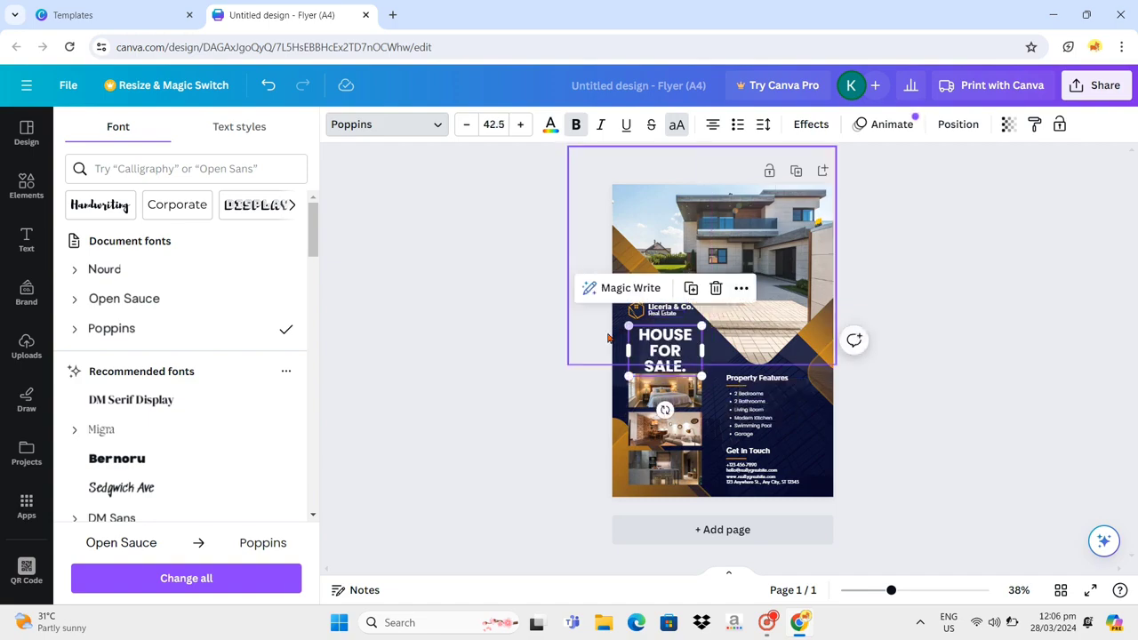
{"action": "left_click_drag", "start_coordinate": [687, 360], "coordinate": [664, 346]}
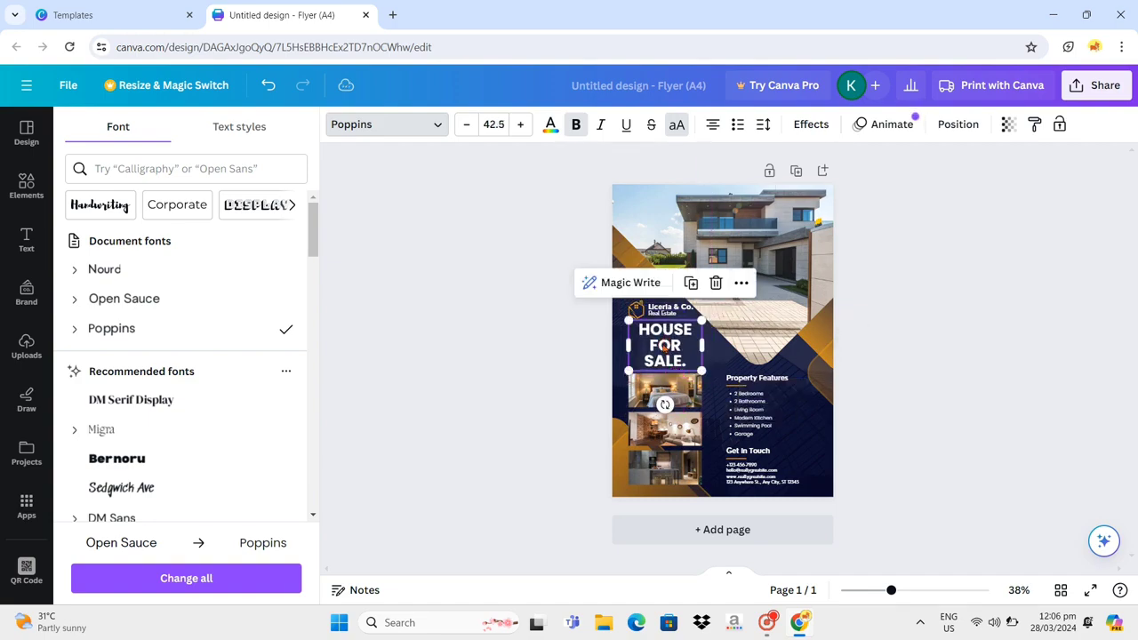
{"action": "left_click", "coordinate": [581, 360]}
{"action": "left_click", "coordinate": [935, 383]}
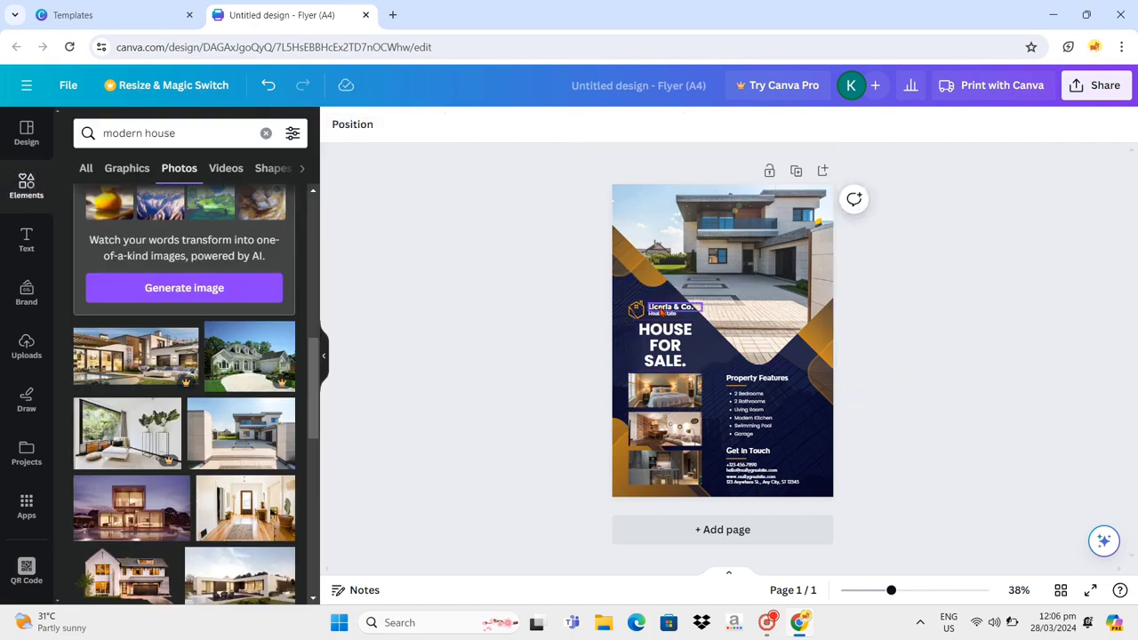
Move the company name, house logo and "Real Estate" tagline together into the flyer's upper-left corner.
{"action": "left_click_drag", "start_coordinate": [662, 312], "coordinate": [642, 197]}
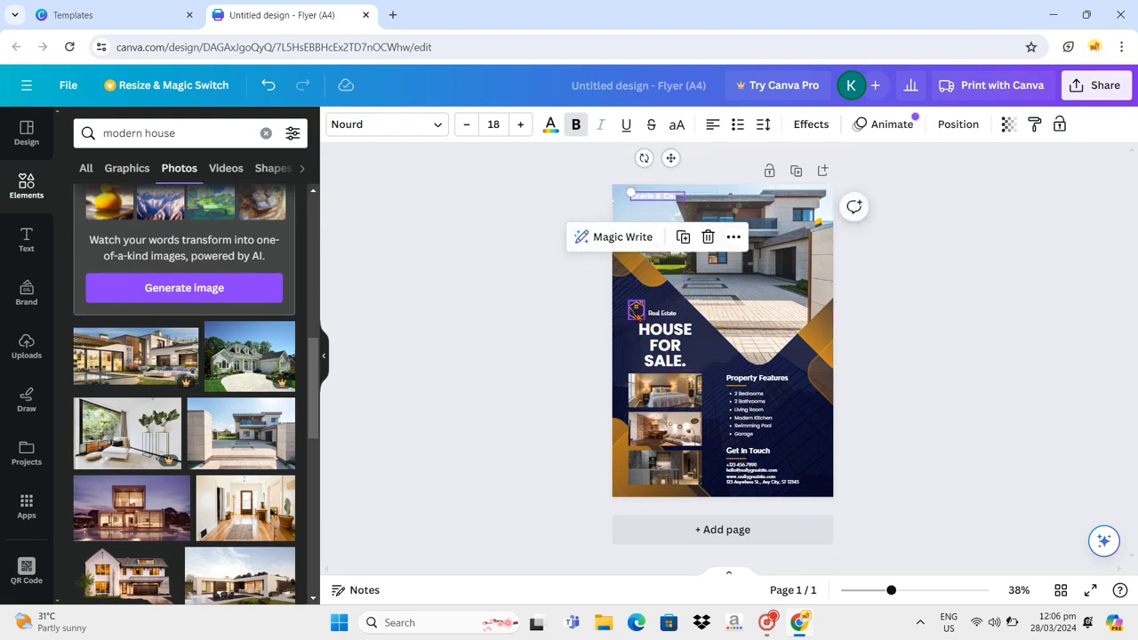
{"action": "left_click_drag", "start_coordinate": [635, 309], "coordinate": [626, 204]}
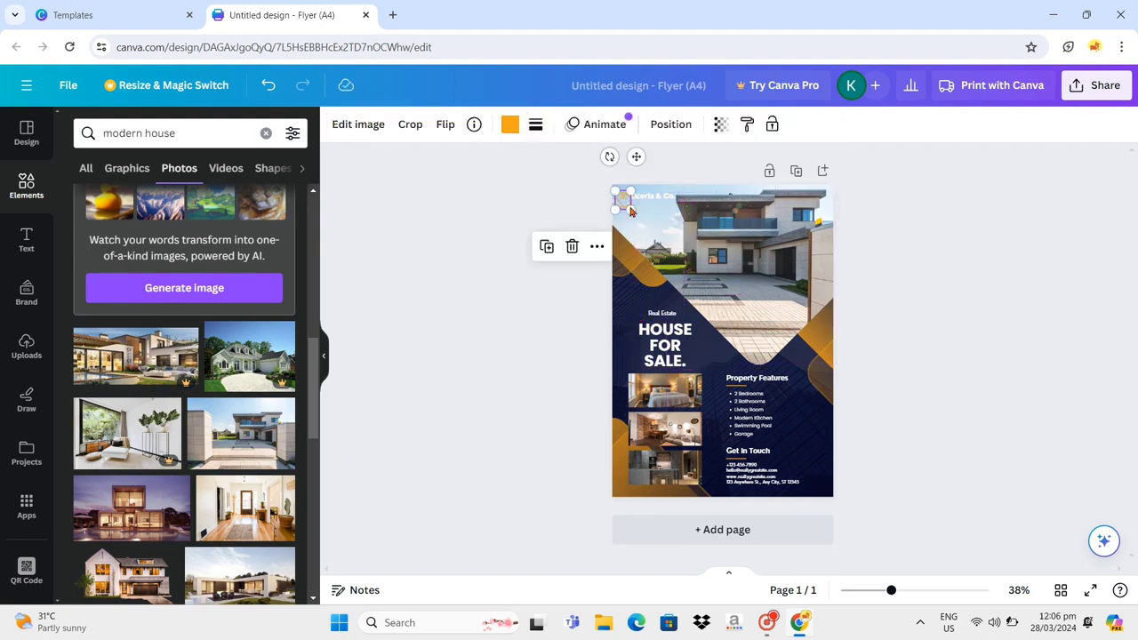
{"action": "left_click_drag", "start_coordinate": [659, 316], "coordinate": [640, 204]}
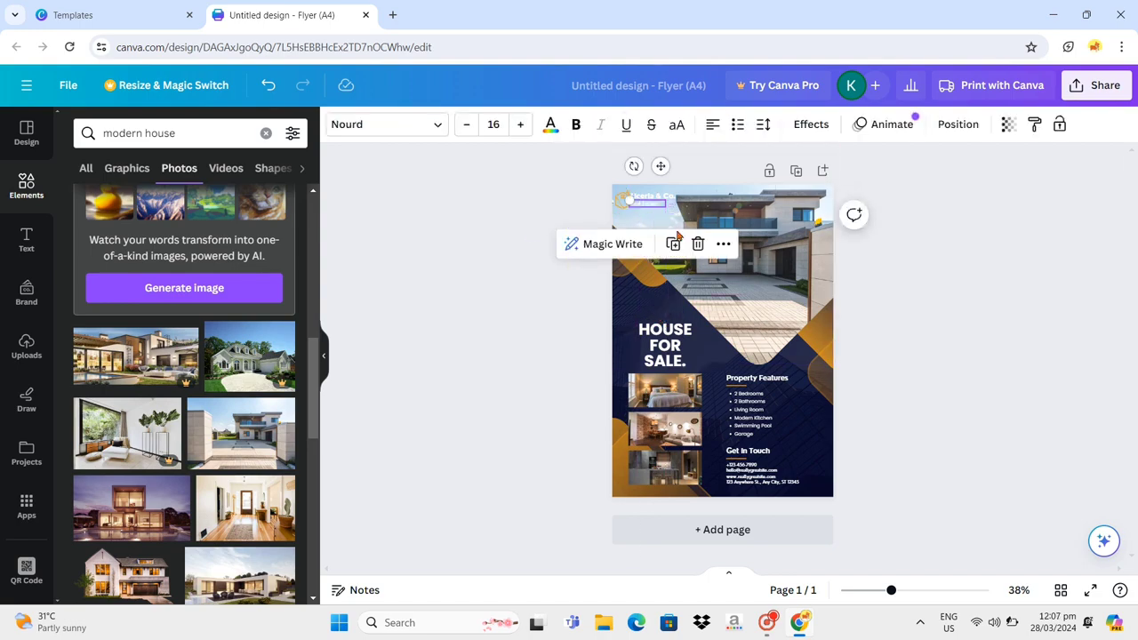
{"action": "left_click", "coordinate": [929, 283]}
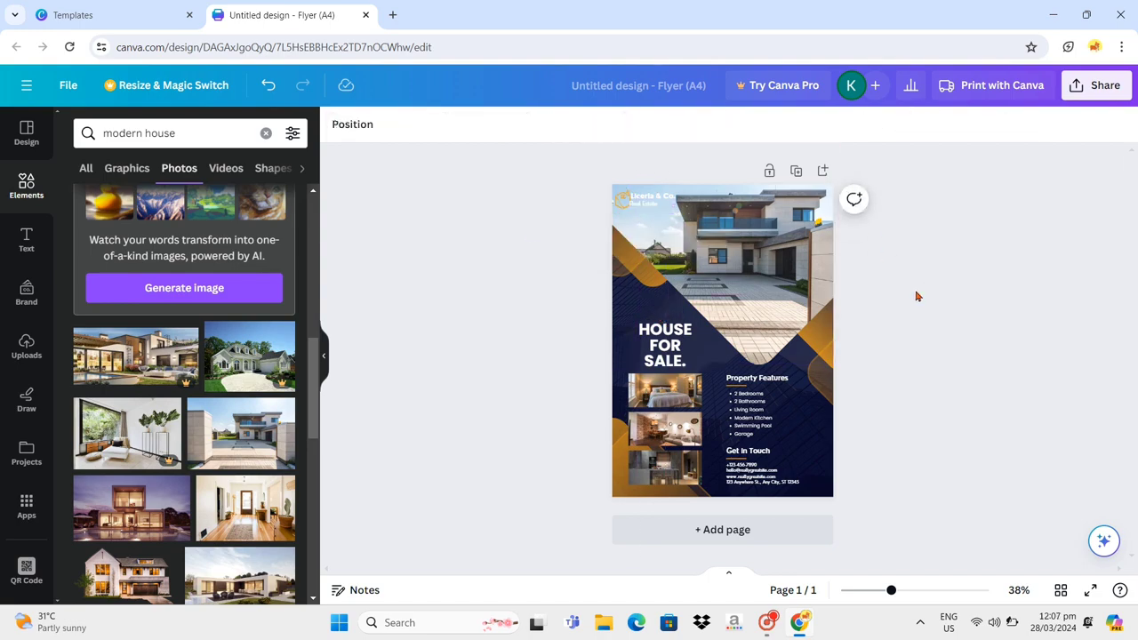
Shift the large house photo slightly down and right, and nudge the company name, tagline and logo right so both texts align.
{"action": "left_click", "coordinate": [751, 267]}
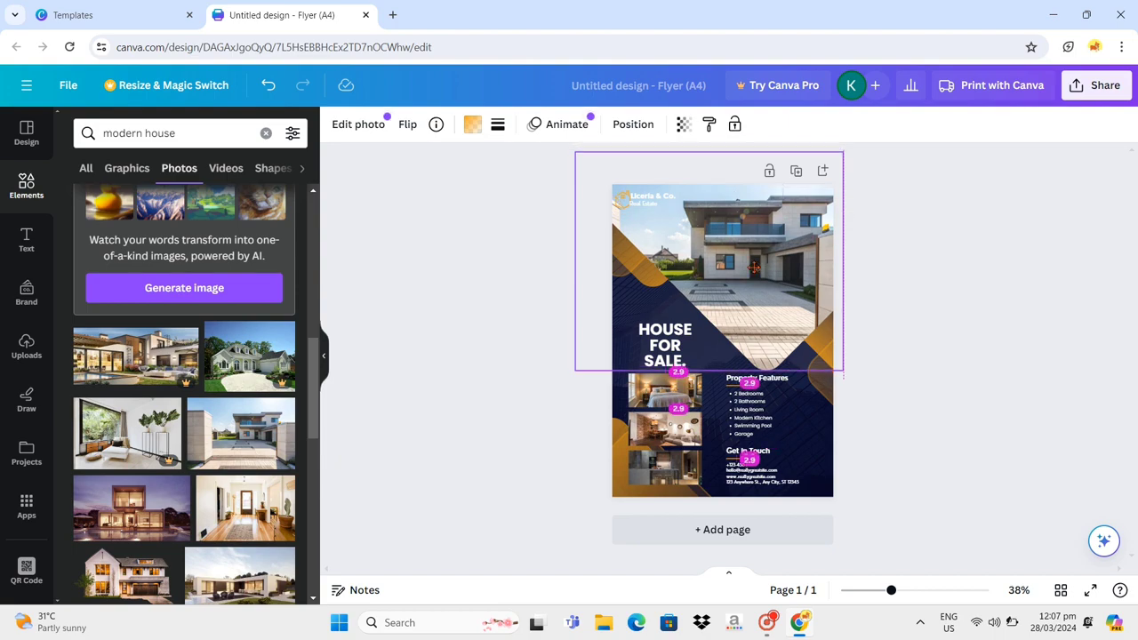
{"action": "left_click", "coordinate": [535, 282]}
{"action": "left_click", "coordinate": [647, 200]}
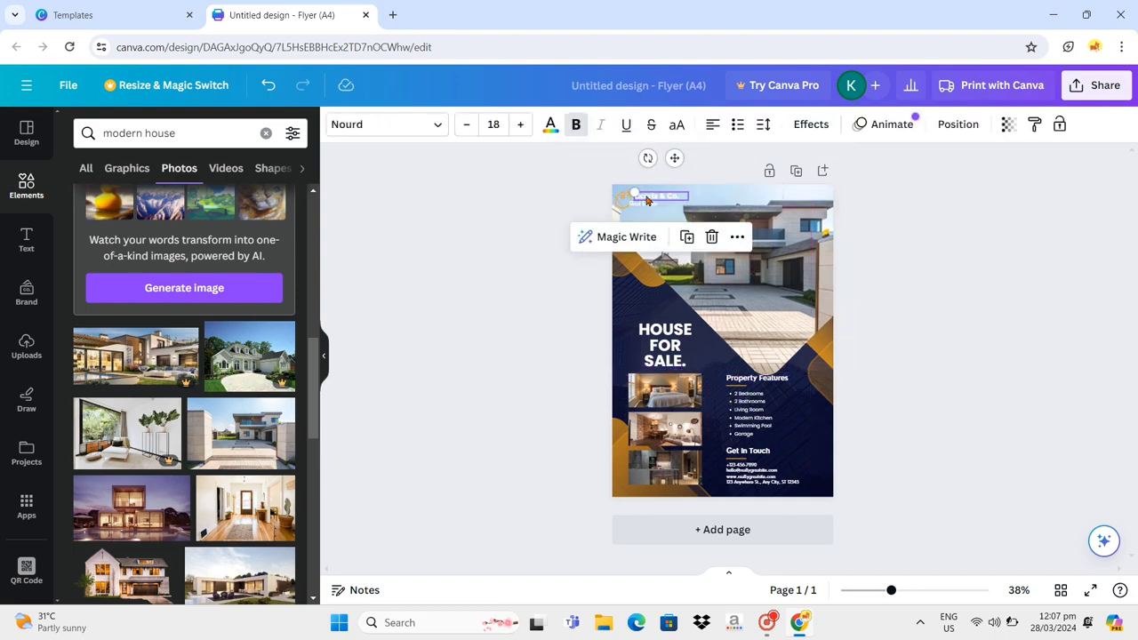
{"action": "left_click", "coordinate": [649, 205]}
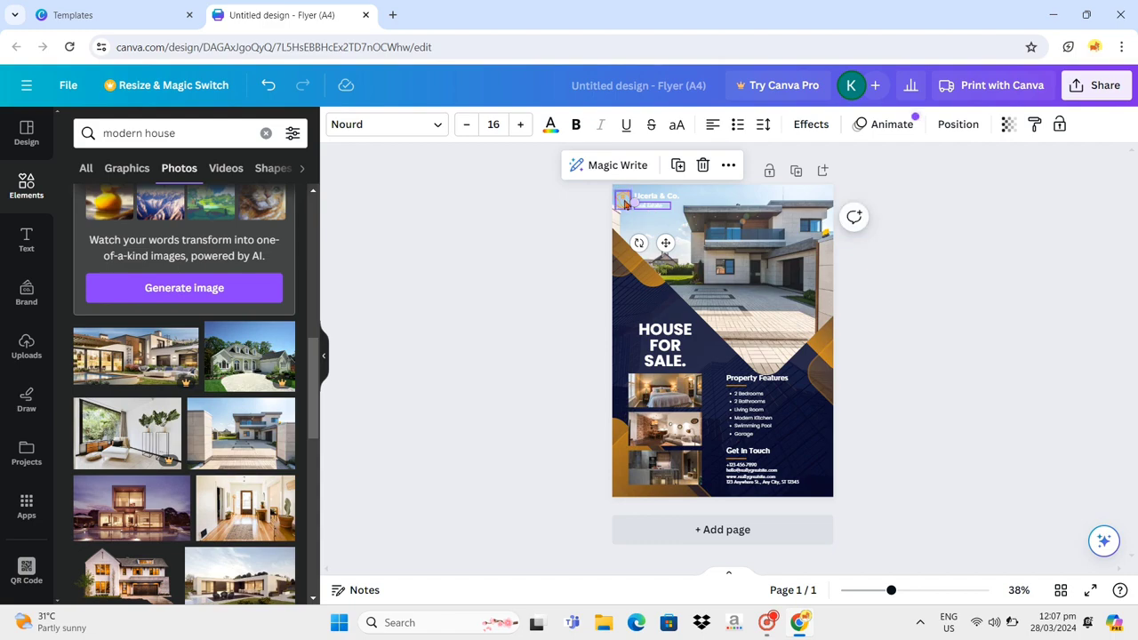
{"action": "left_click", "coordinate": [625, 203]}
{"action": "left_click", "coordinate": [632, 198]}
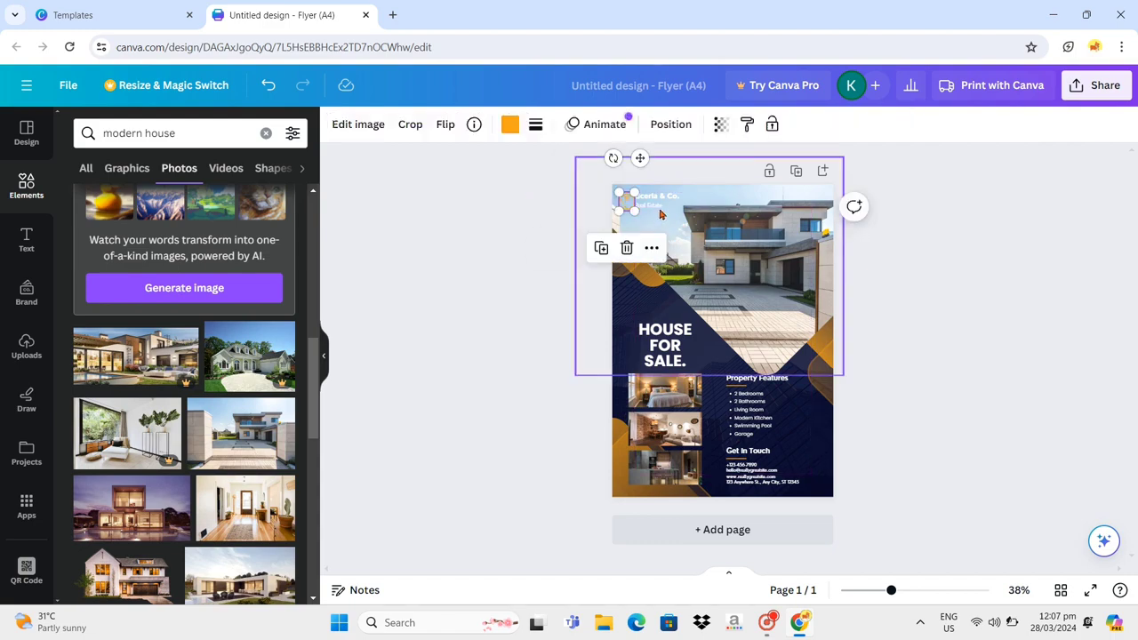
{"action": "left_click", "coordinate": [633, 197]}
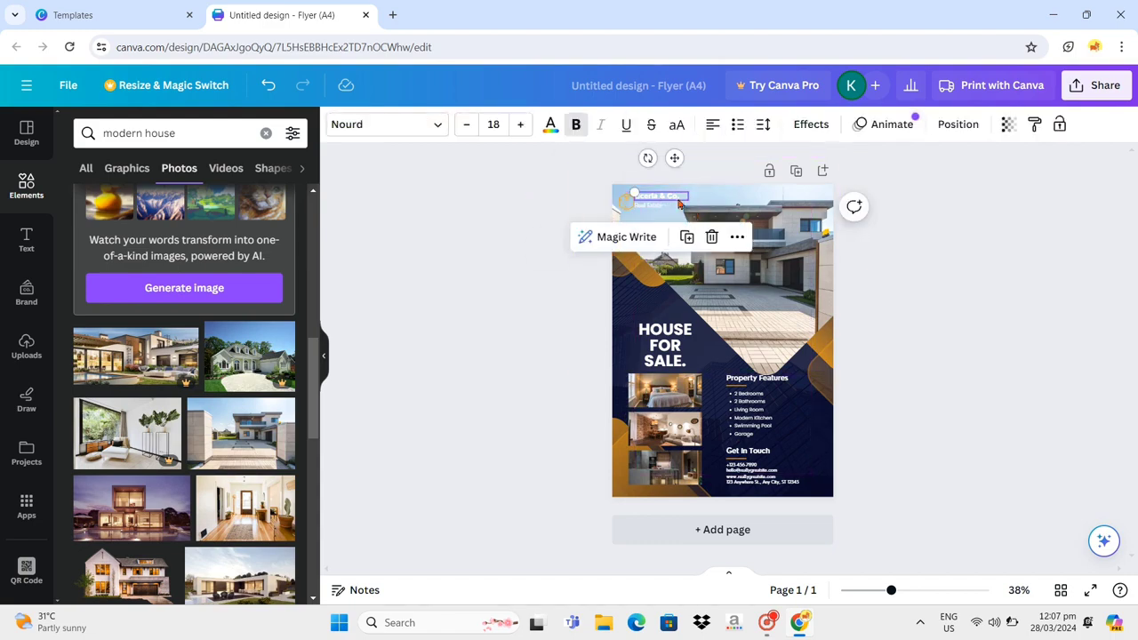
{"action": "left_click", "coordinate": [564, 290]}
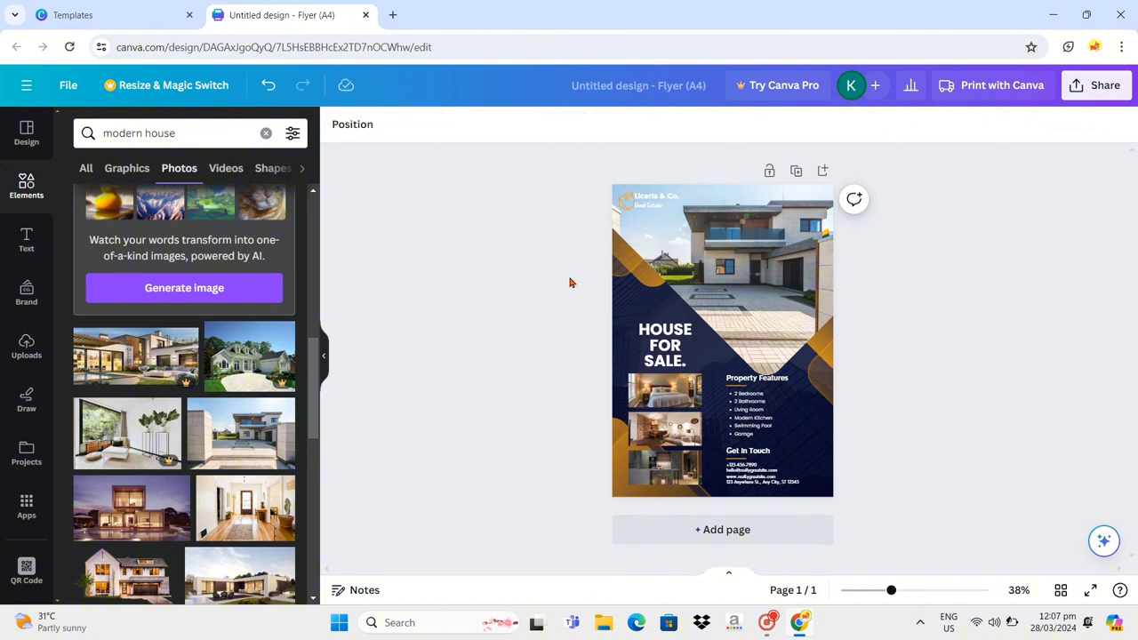
Color the company name and the "Real Estate" tagline with the dark navy document color.
{"action": "left_click", "coordinate": [649, 198]}
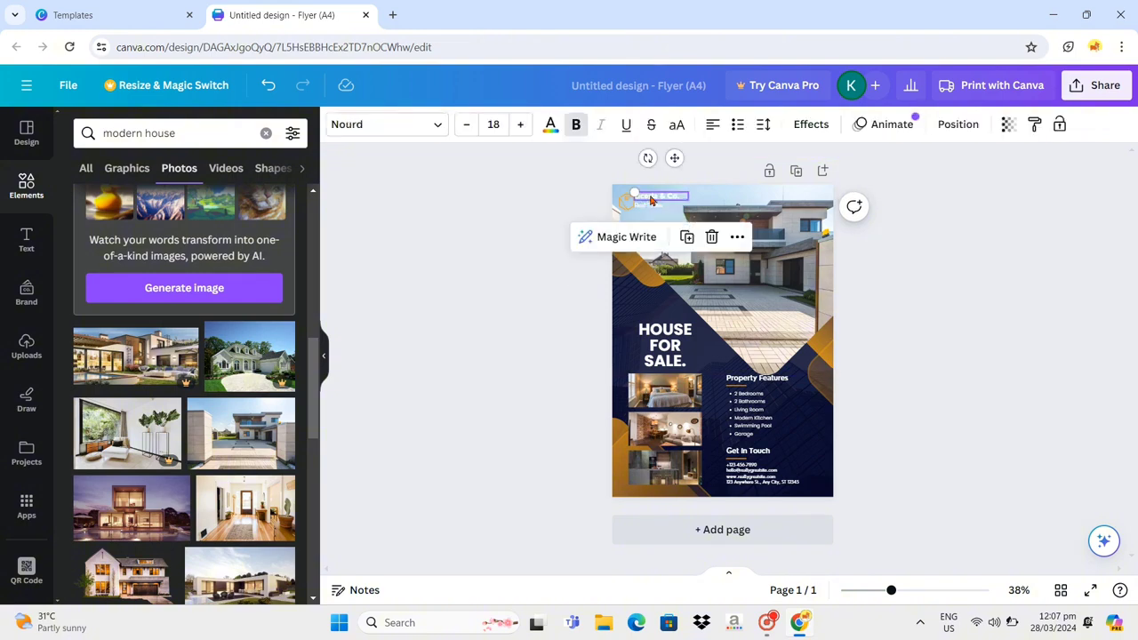
{"action": "left_click", "coordinate": [550, 126]}
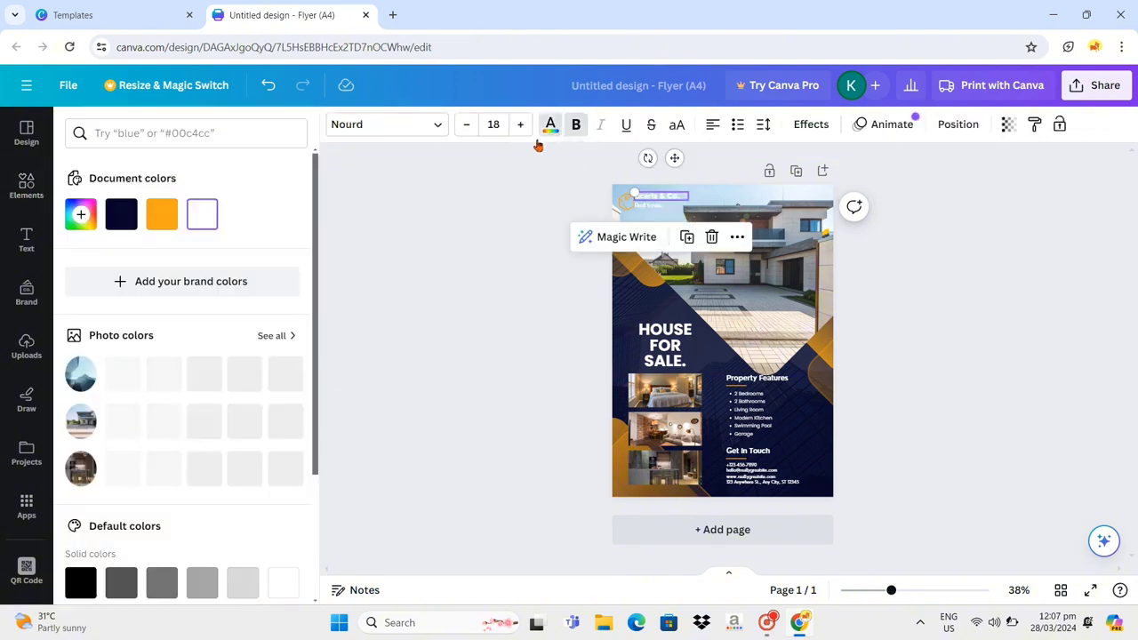
{"action": "left_click", "coordinate": [121, 214]}
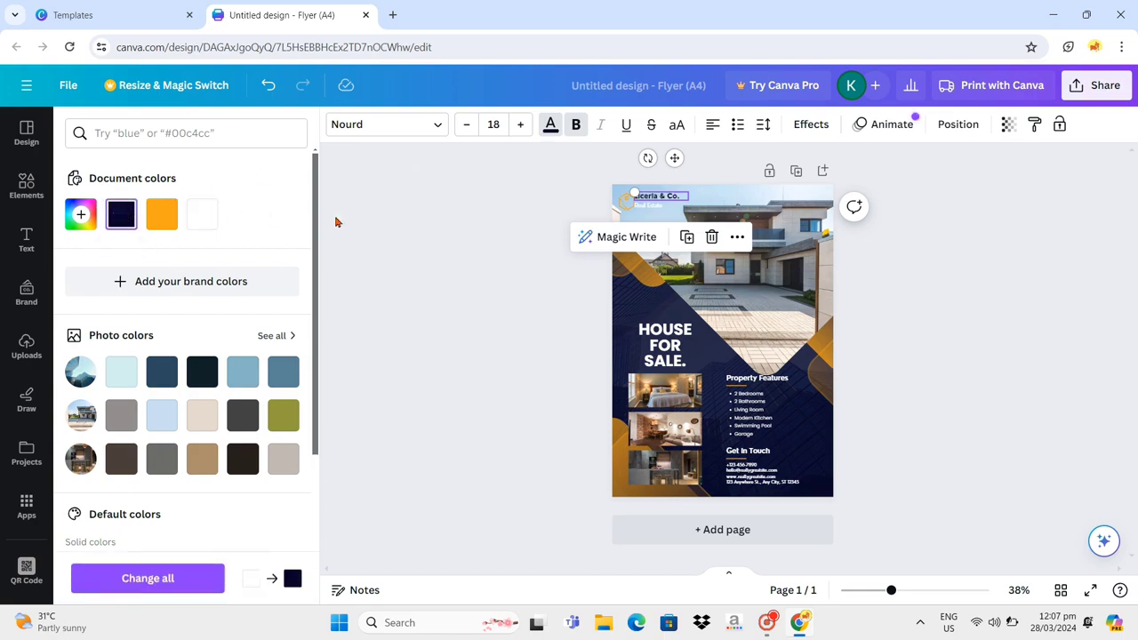
{"action": "left_click", "coordinate": [655, 207]}
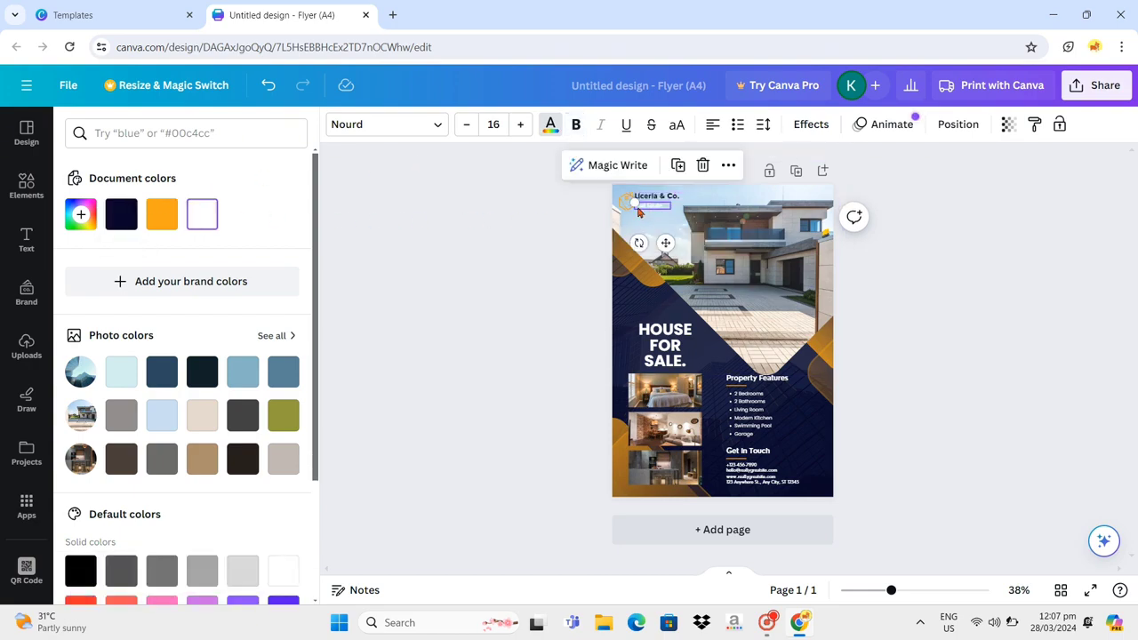
{"action": "left_click", "coordinate": [121, 214]}
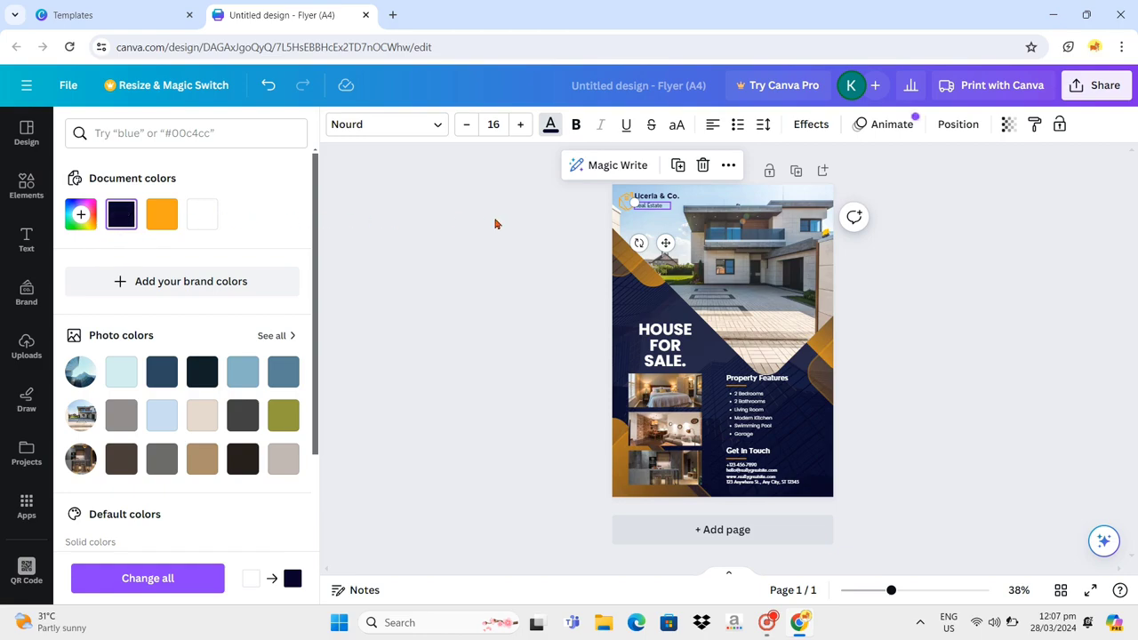
Recolor the house logo from the document colors to dark navy #08062b.
{"action": "left_click", "coordinate": [622, 207]}
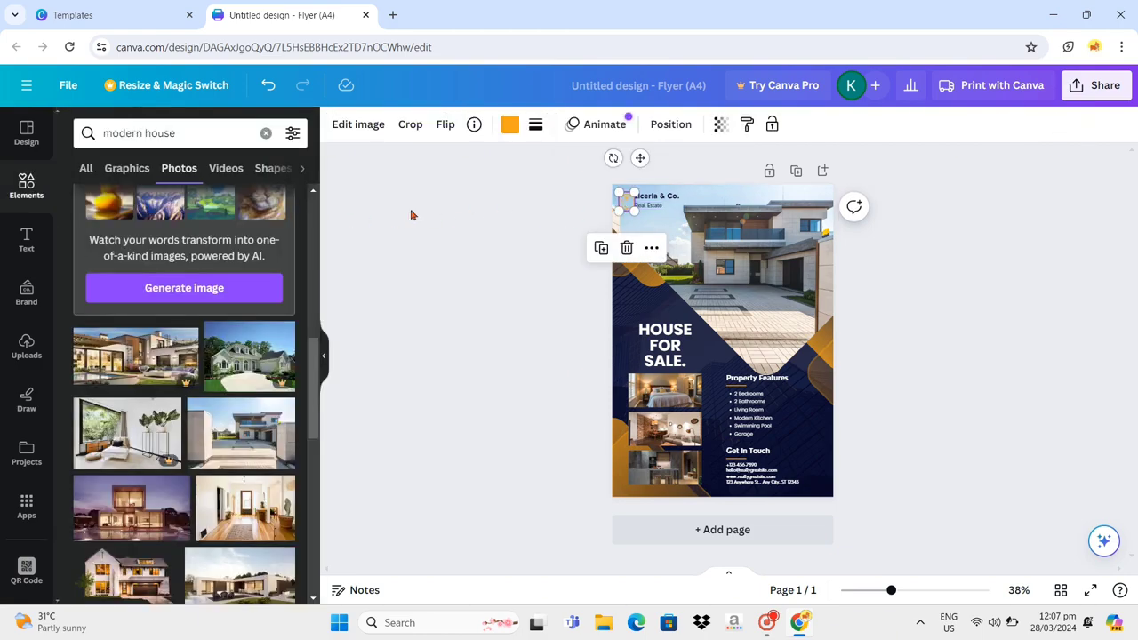
{"action": "left_click", "coordinate": [508, 126]}
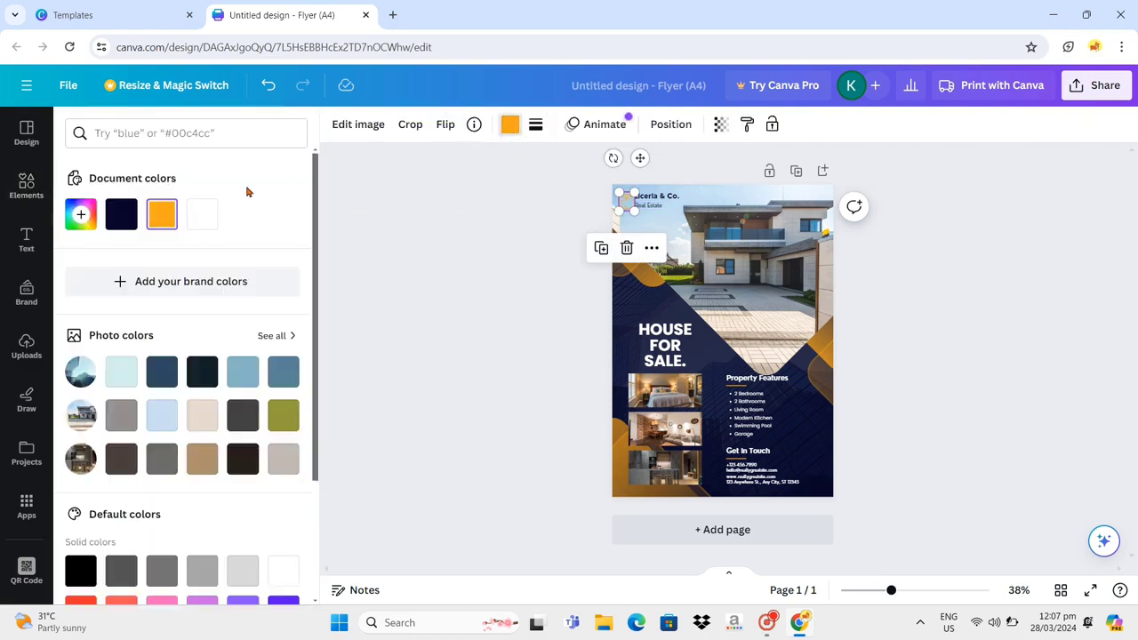
{"action": "left_click", "coordinate": [121, 215]}
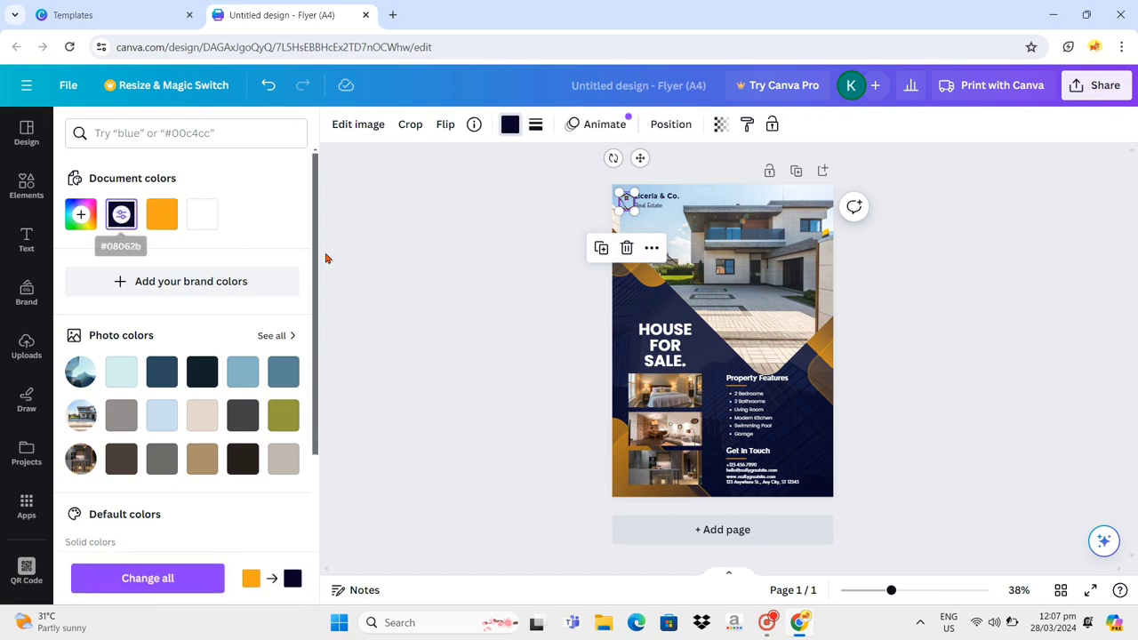
{"action": "left_click", "coordinate": [436, 270]}
{"action": "left_click", "coordinate": [487, 263]}
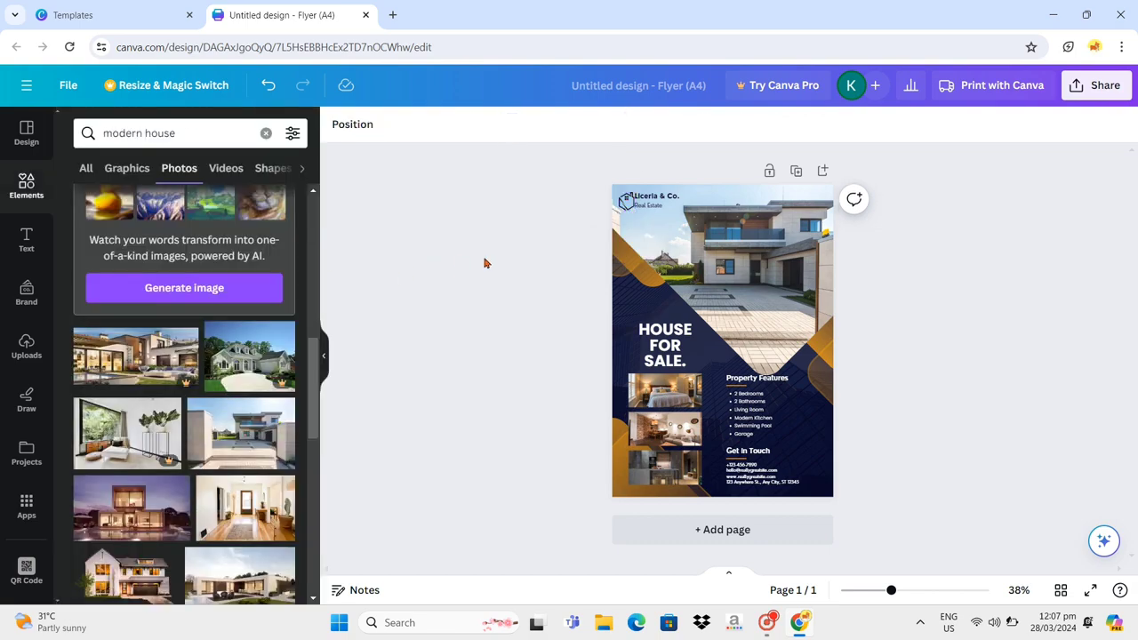
Select the flyer elements below the logo and set their text color to the softer orange #F1AD3C.
{"action": "left_click_drag", "start_coordinate": [547, 306], "coordinate": [922, 520]}
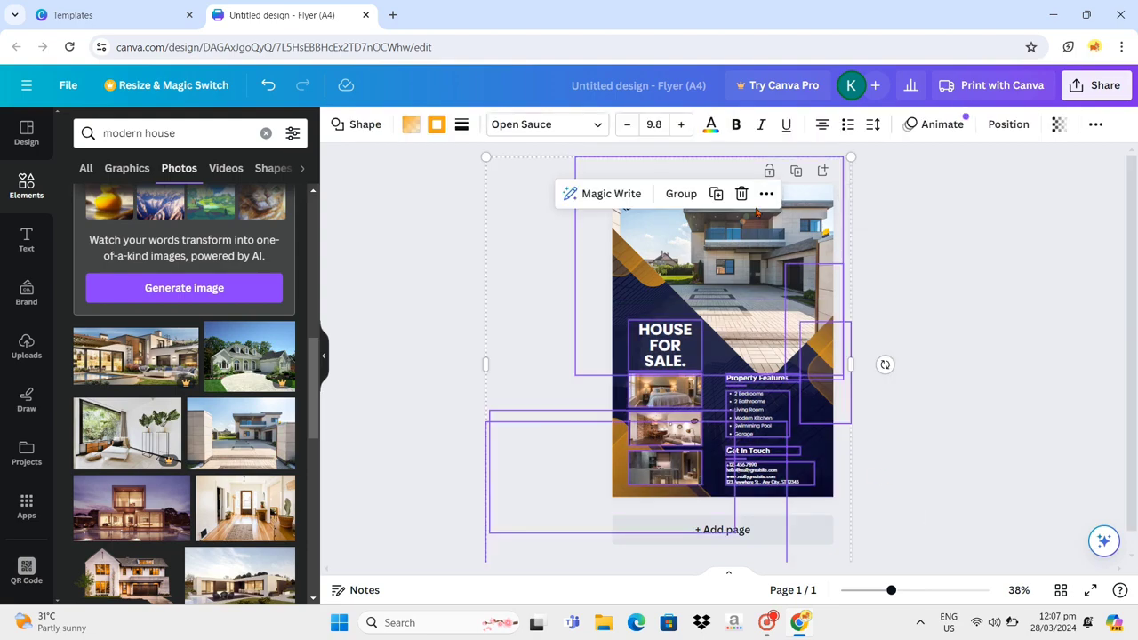
{"action": "left_click", "coordinate": [711, 125]}
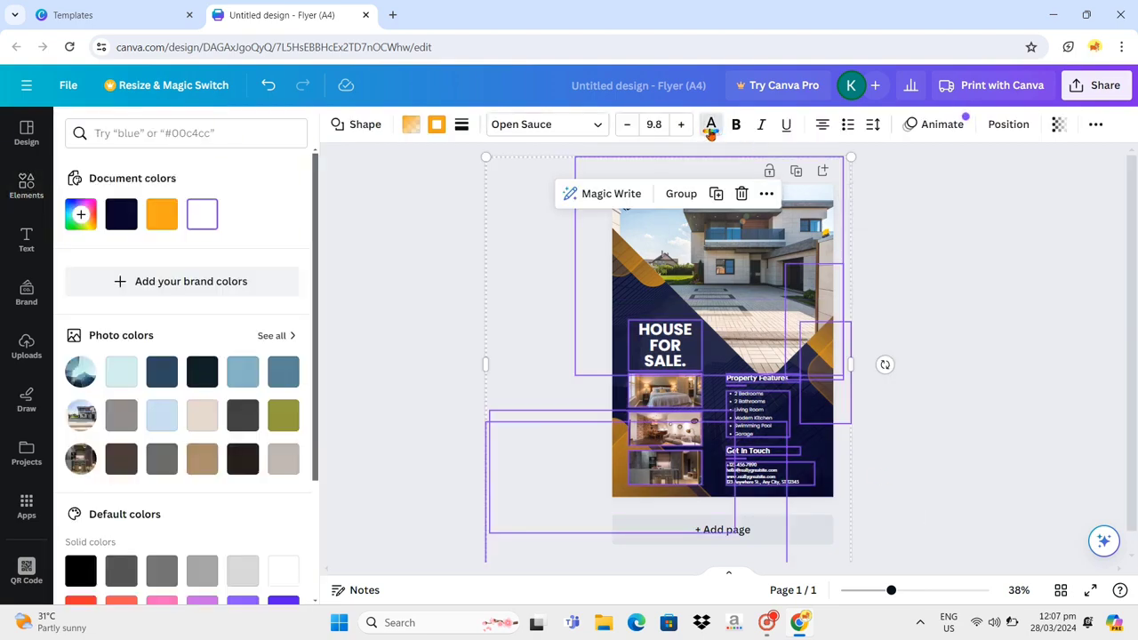
{"action": "left_click", "coordinate": [161, 214]}
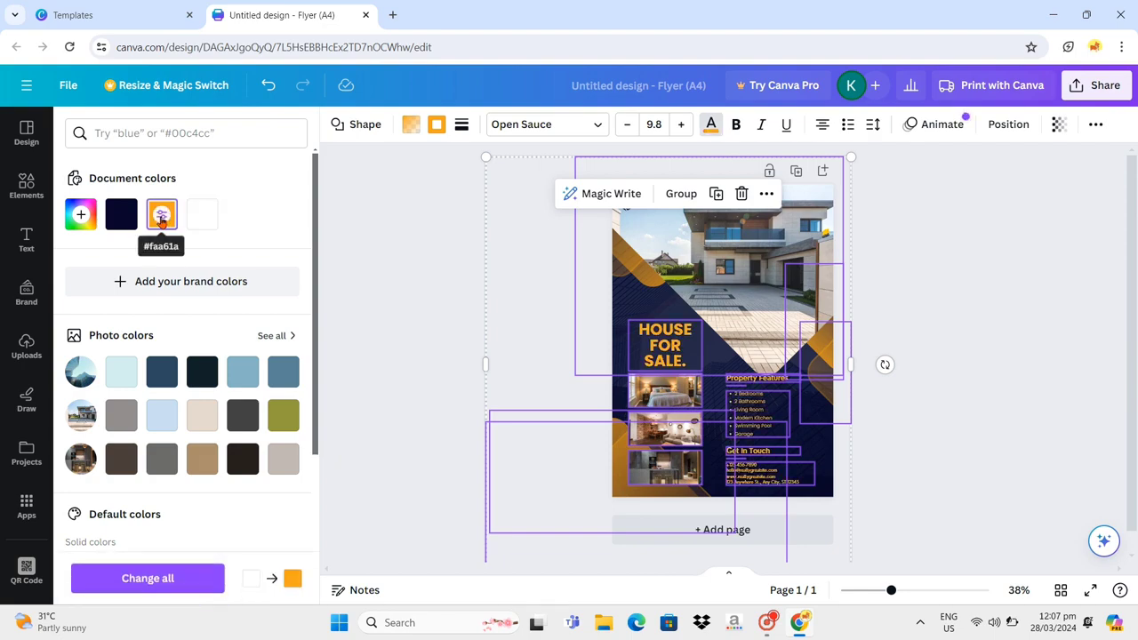
{"action": "left_click", "coordinate": [161, 217]}
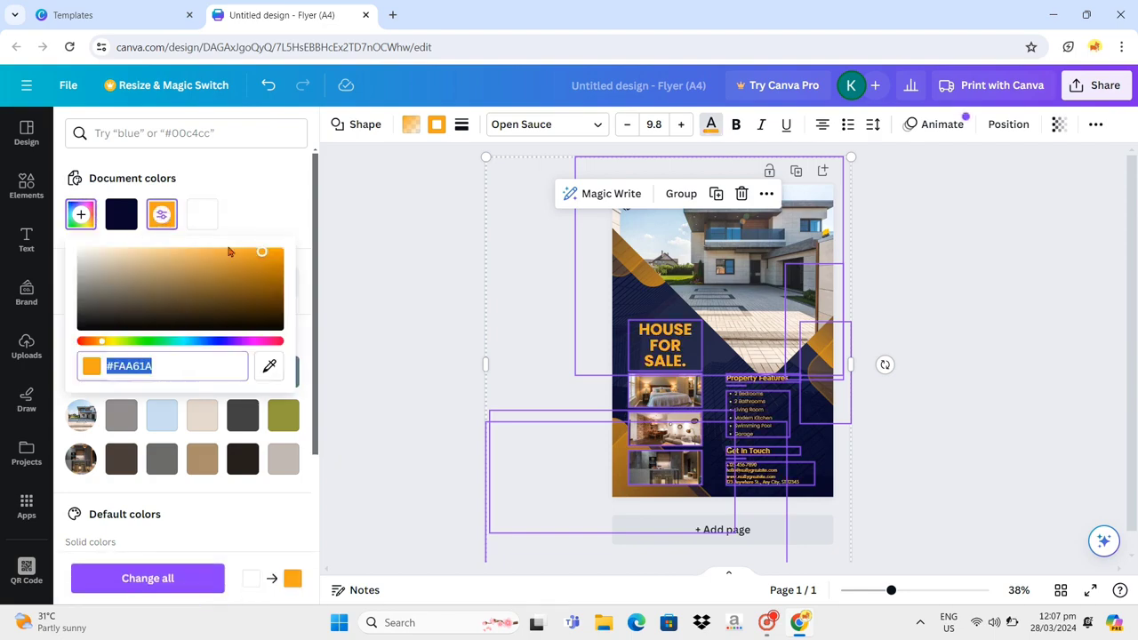
{"action": "left_click_drag", "start_coordinate": [258, 257], "coordinate": [232, 252]}
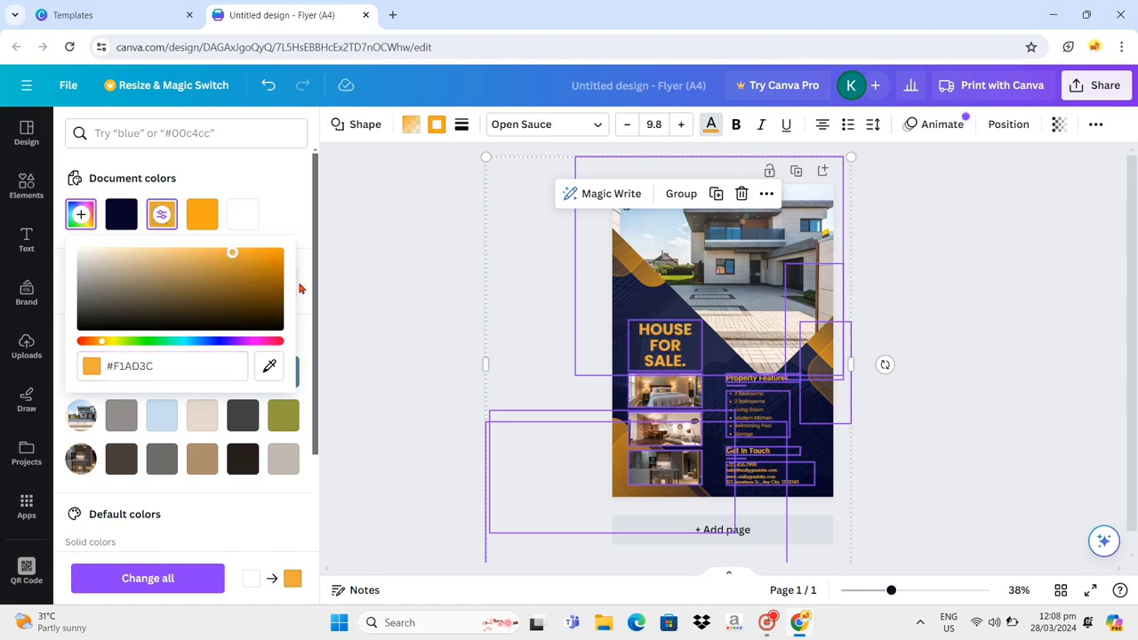
{"action": "left_click", "coordinate": [403, 299]}
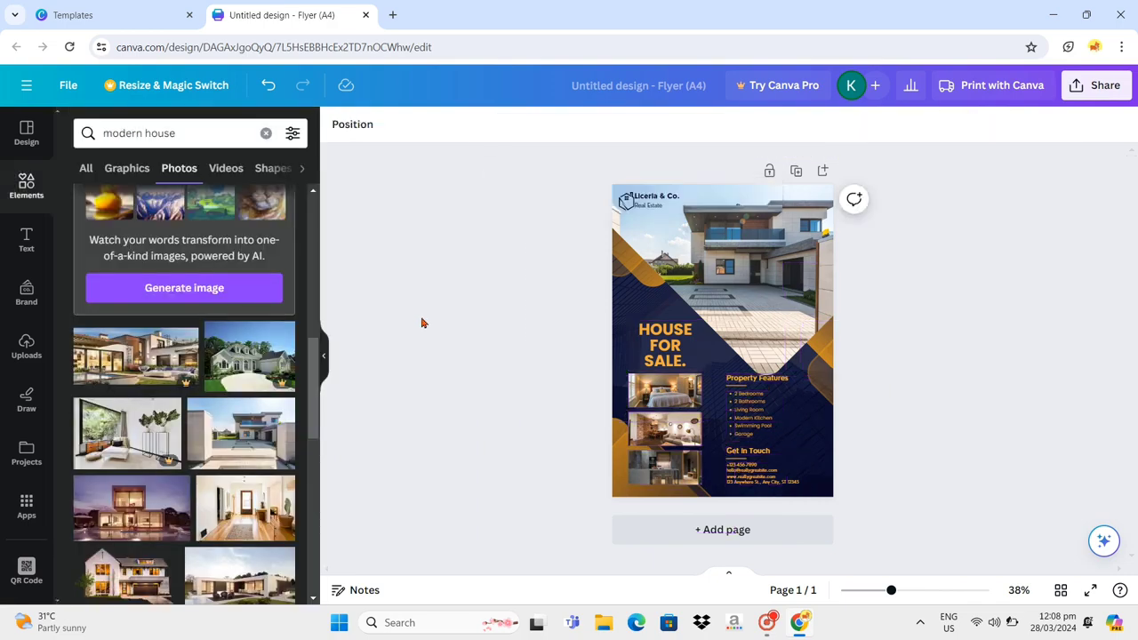
Add a second page and fill its background with the softer orange document color.
{"action": "left_click", "coordinate": [738, 532]}
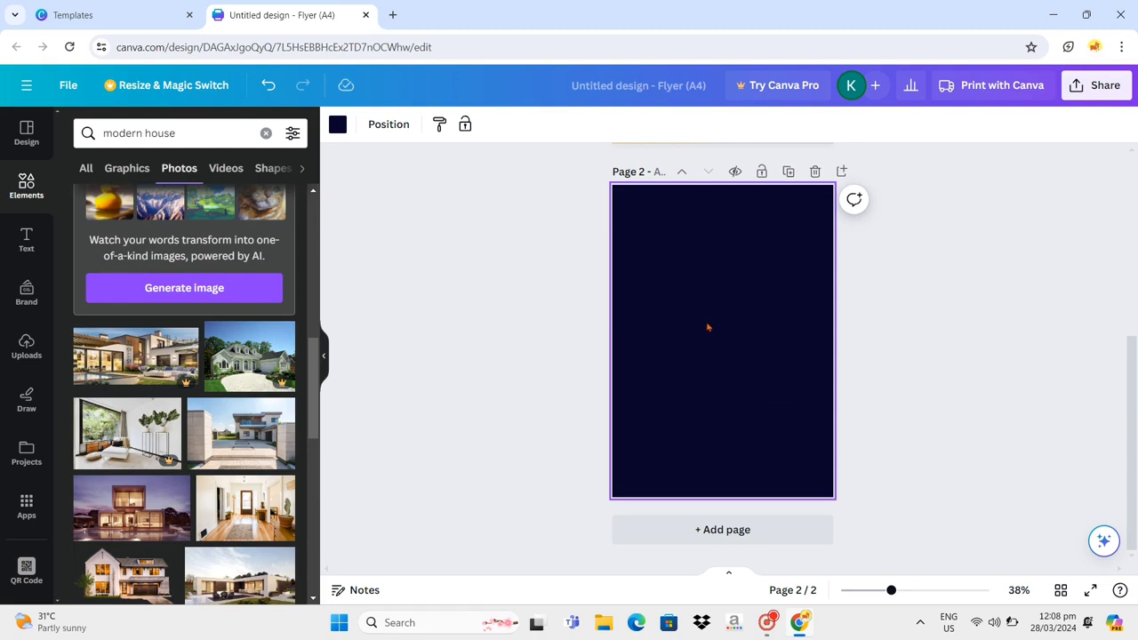
{"action": "left_click", "coordinate": [338, 126]}
{"action": "left_click", "coordinate": [176, 219]}
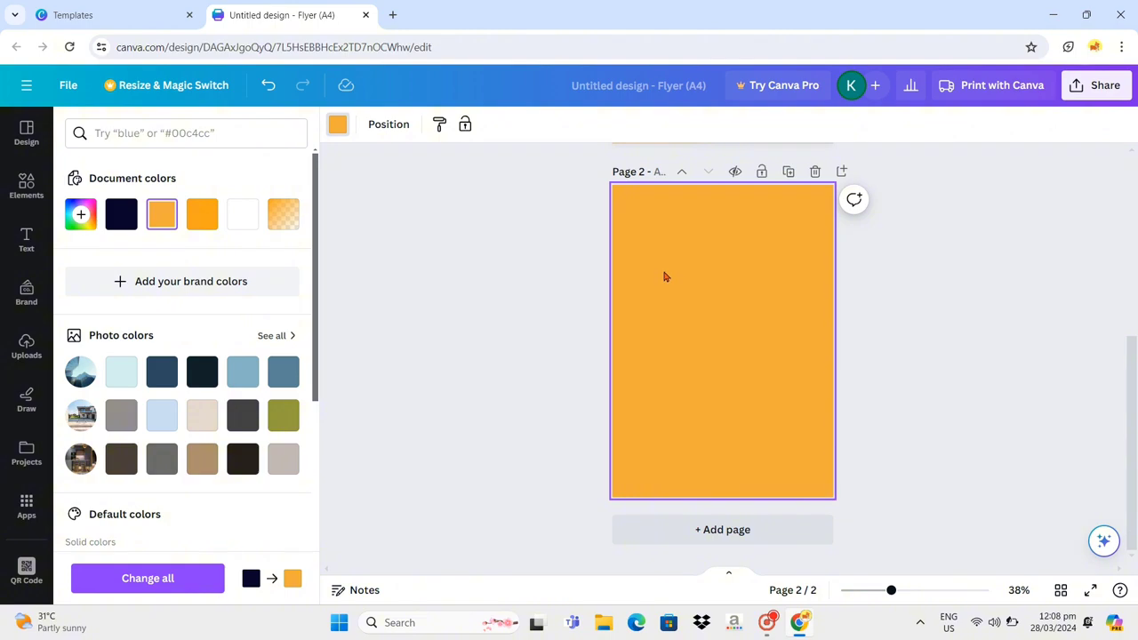
Search the elements for "garage icon" and place the filled car-in-garage graphic on the upper part of page 2.
{"action": "left_click", "coordinate": [27, 185]}
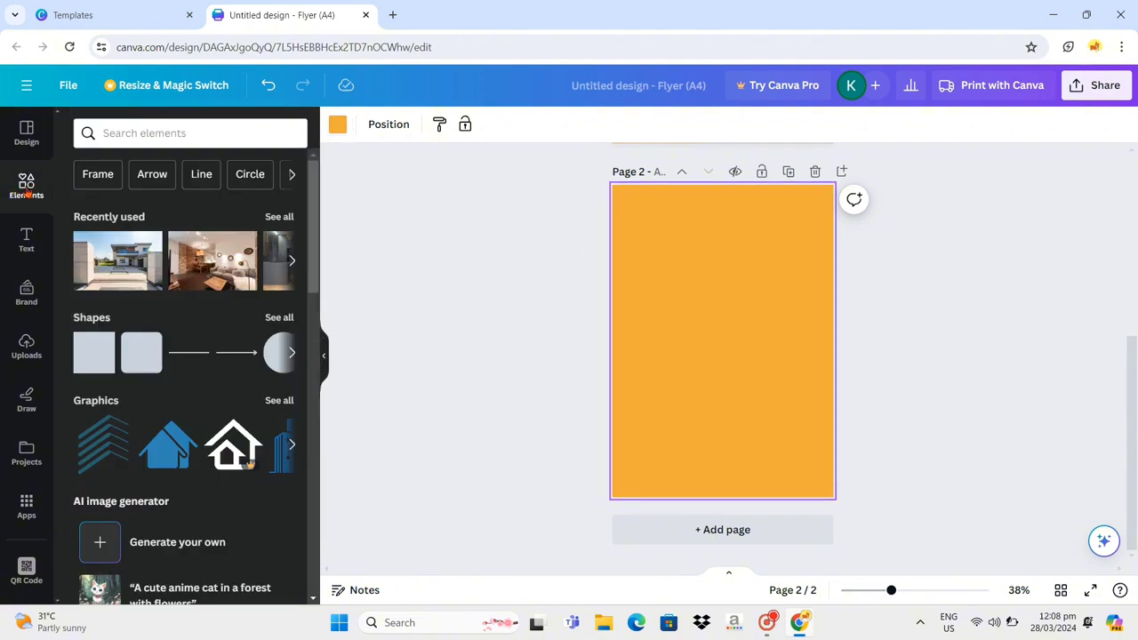
{"action": "left_click", "coordinate": [149, 133]}
{"action": "type", "text": "garage icon"}
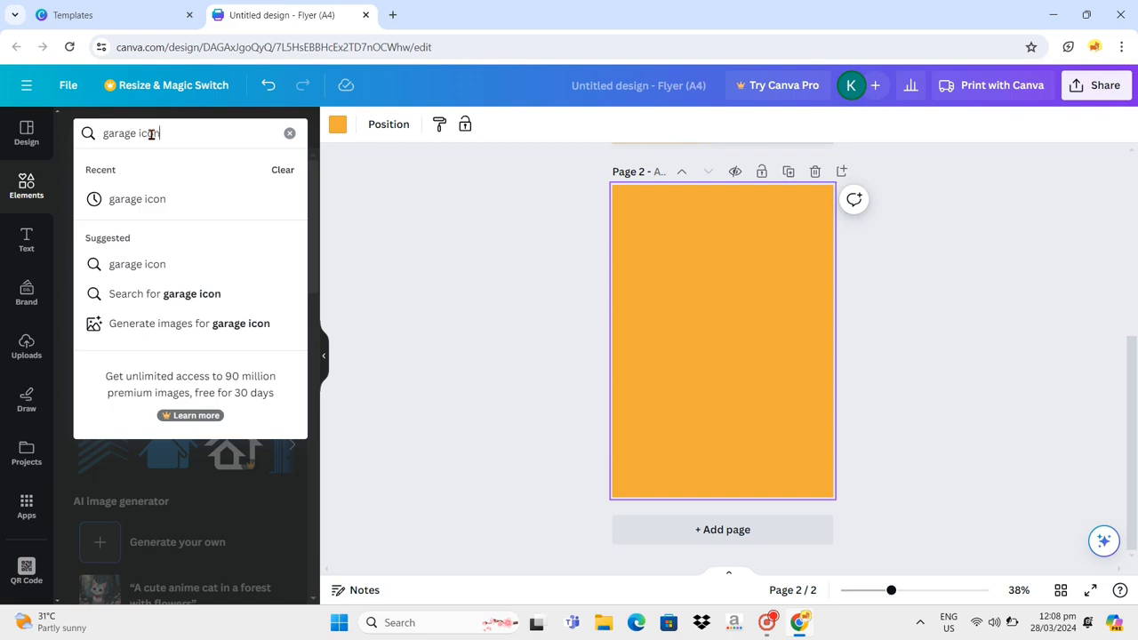
{"action": "key", "text": "Return"}
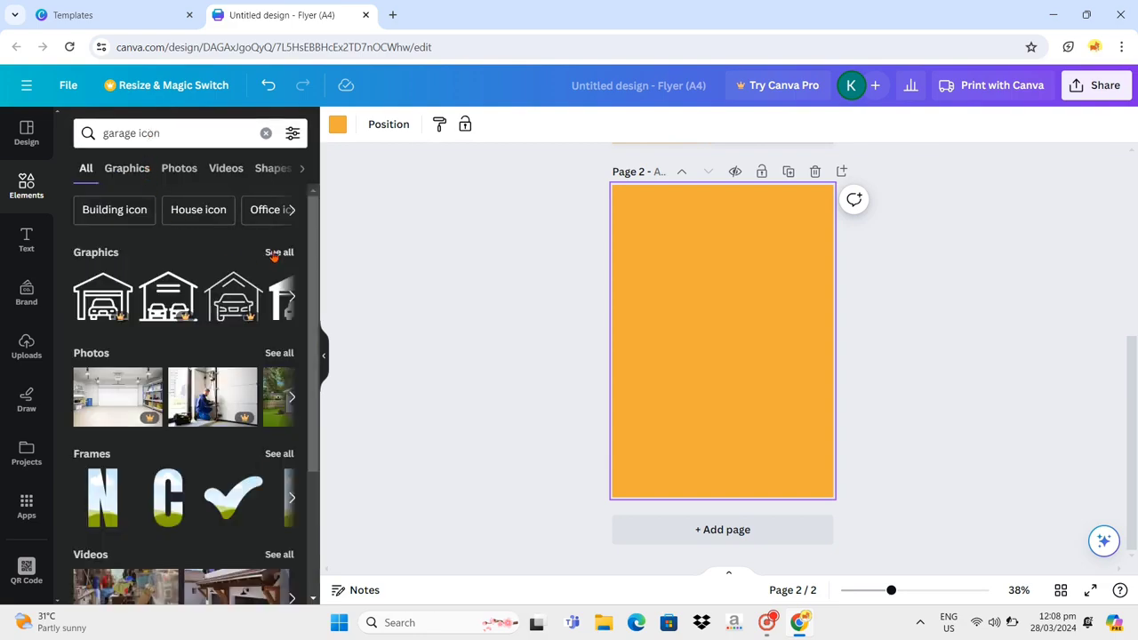
{"action": "left_click", "coordinate": [277, 253]}
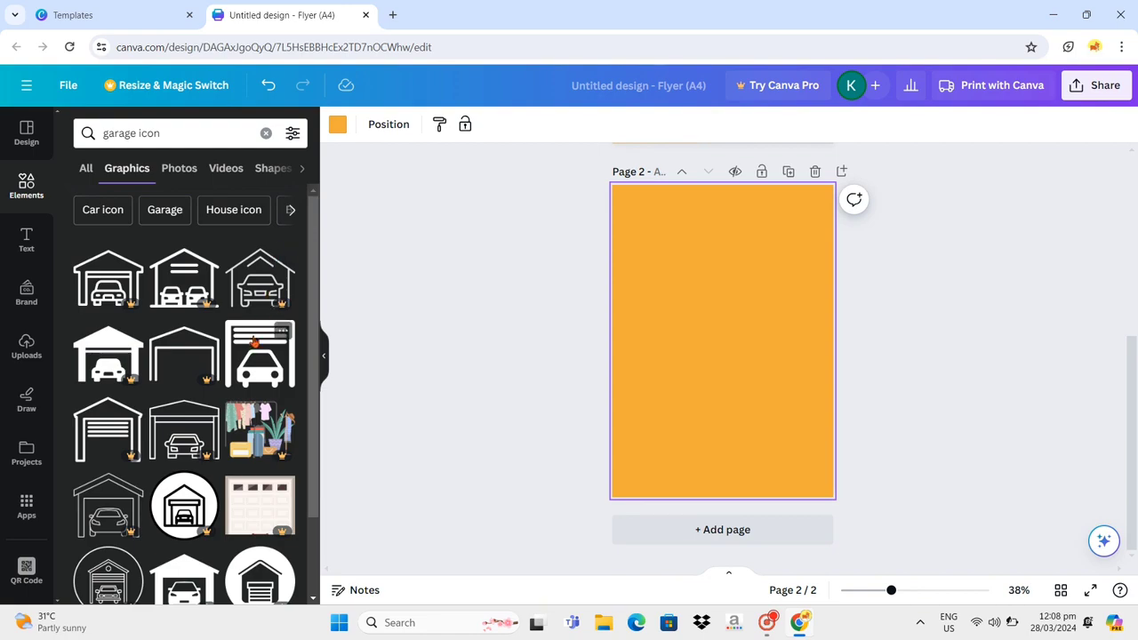
{"action": "left_click_drag", "start_coordinate": [254, 341], "coordinate": [707, 274]}
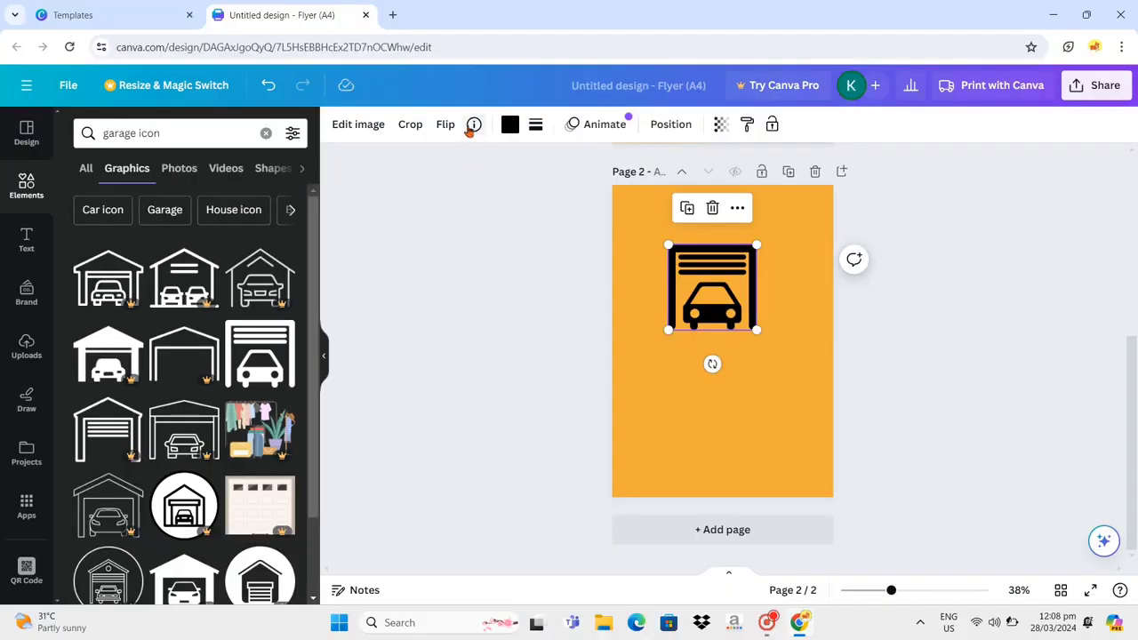
Open the collection the garage icon belongs to and move the icon to the lower half of page 2.
{"action": "left_click", "coordinate": [472, 126]}
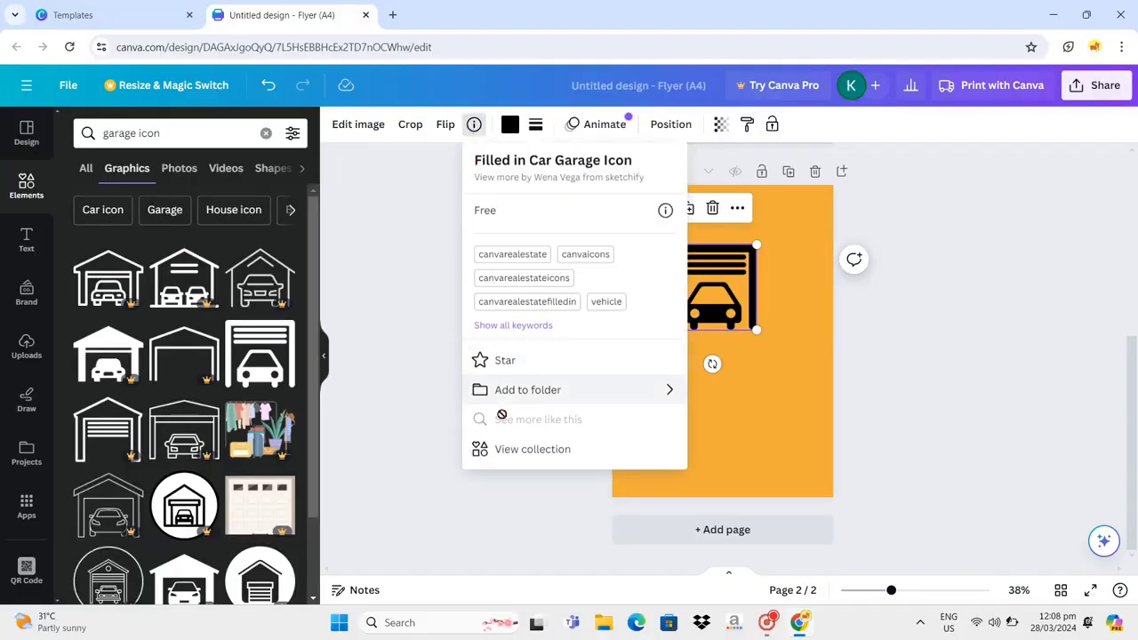
{"action": "left_click", "coordinate": [496, 459]}
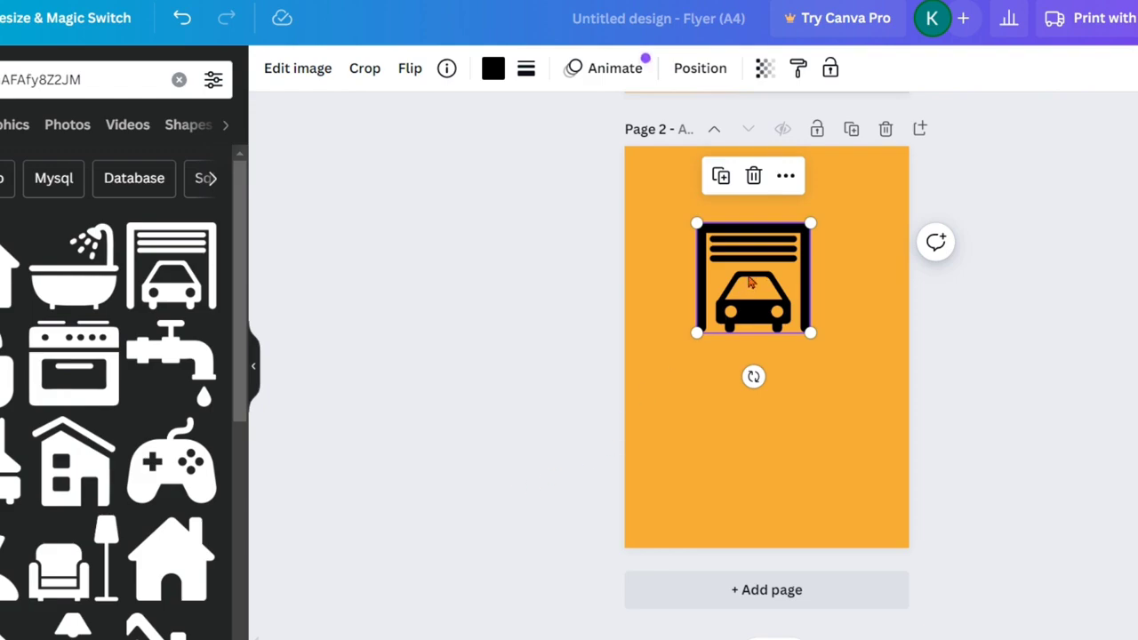
{"action": "left_click_drag", "start_coordinate": [749, 282], "coordinate": [725, 416]}
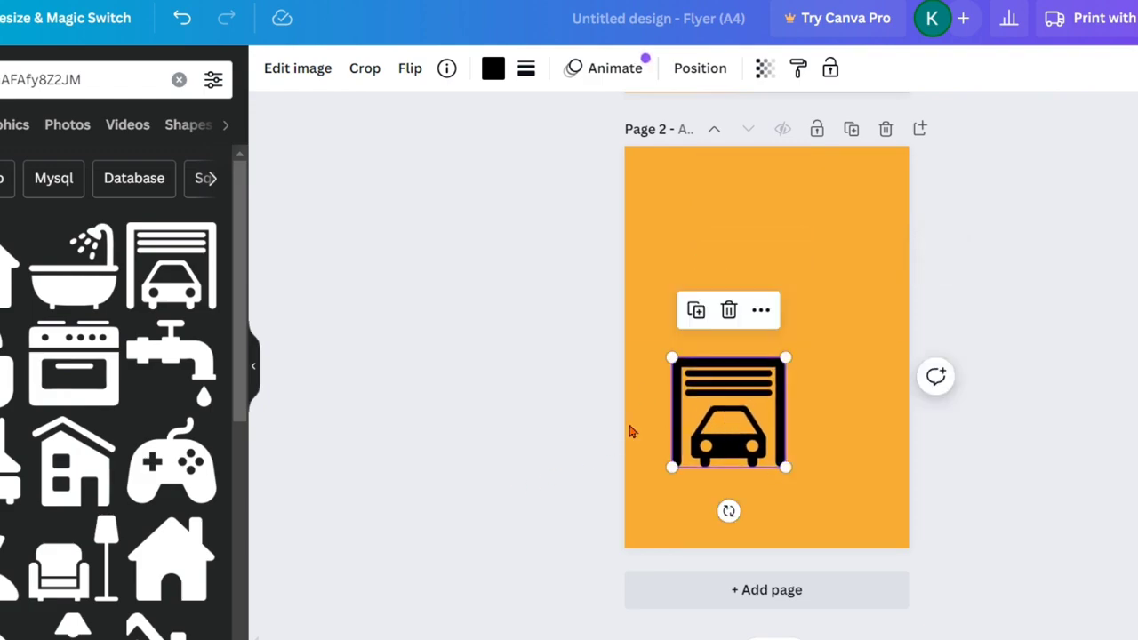
Check the property features list on page 1 and place the matching bed icon above the garage icon on page 2.
{"action": "scroll", "coordinate": [784, 458], "scroll_direction": "up", "scroll_amount": 5}
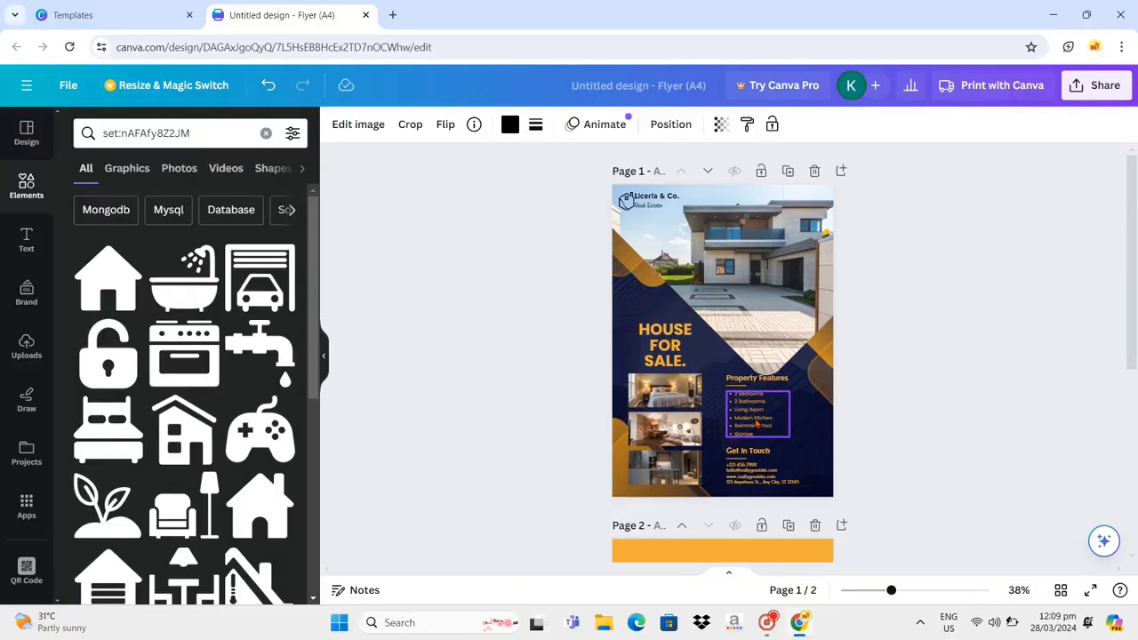
{"action": "scroll", "coordinate": [756, 425], "scroll_direction": "down", "scroll_amount": 5}
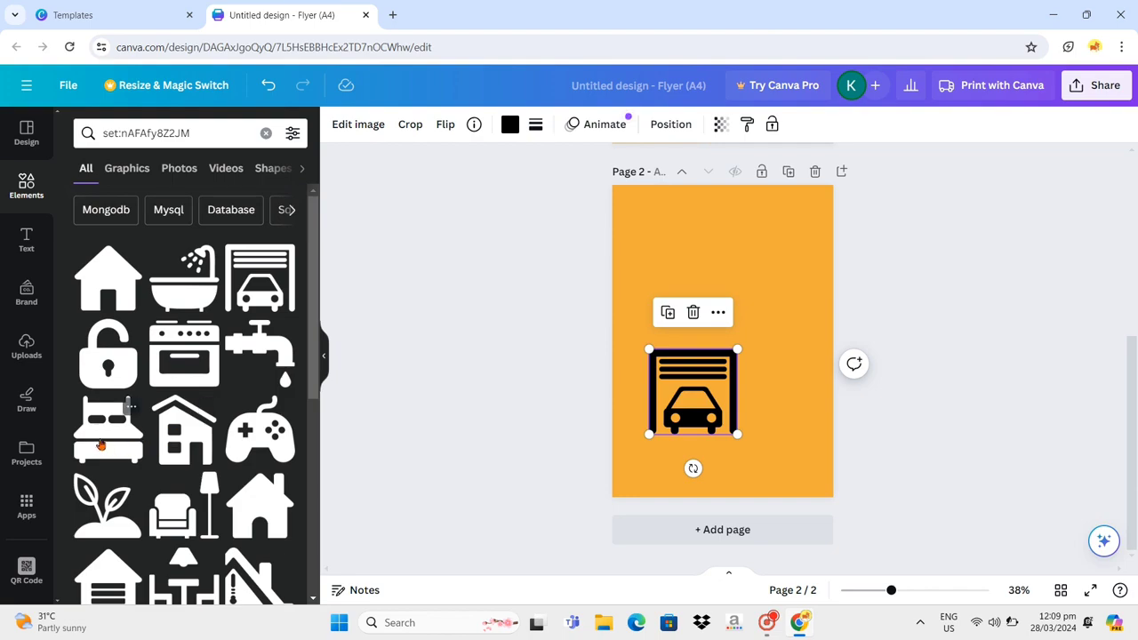
{"action": "left_click_drag", "start_coordinate": [98, 442], "coordinate": [712, 259]}
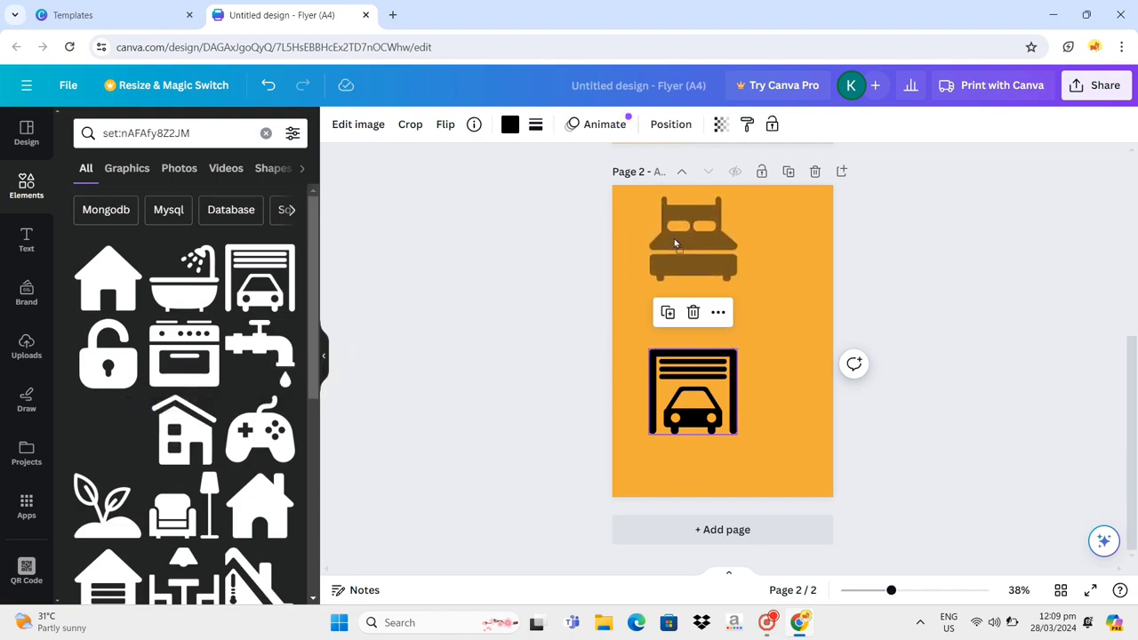
{"action": "scroll", "coordinate": [712, 258], "scroll_direction": "up", "scroll_amount": 4}
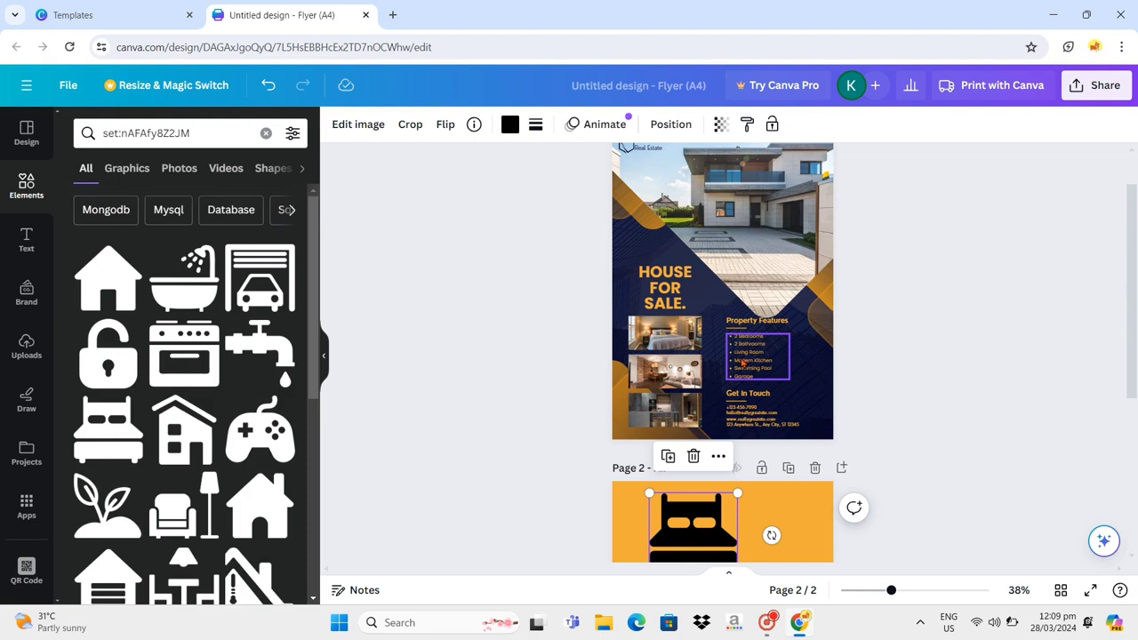
Add the bathtub-with-shower icon to page 2 and shrink it and the bed icon to small matching sizes, stacked in one column.
{"action": "scroll", "coordinate": [743, 362], "scroll_direction": "down", "scroll_amount": 3}
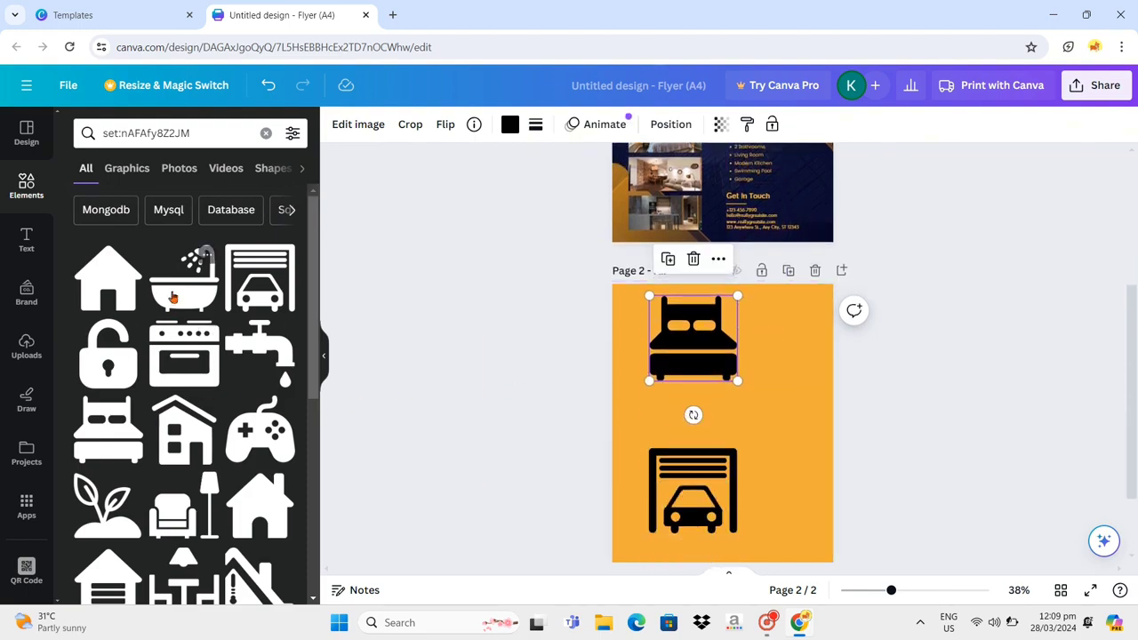
{"action": "left_click_drag", "start_coordinate": [203, 254], "coordinate": [677, 415]}
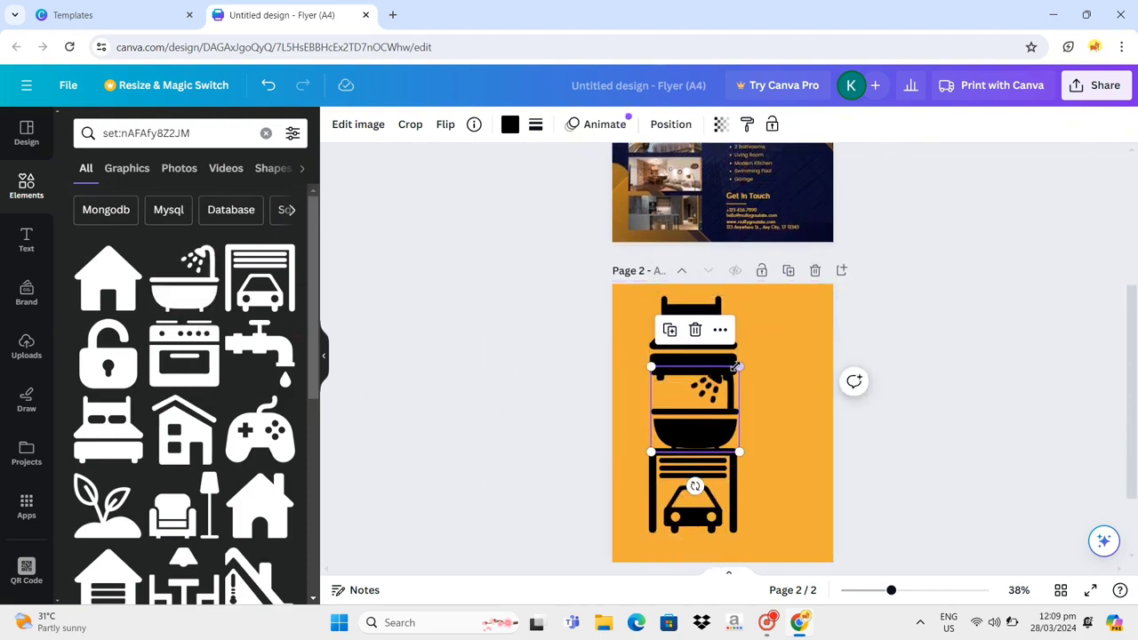
{"action": "left_click", "coordinate": [682, 334]}
{"action": "left_click_drag", "start_coordinate": [738, 380], "coordinate": [682, 330]}
{"action": "left_click", "coordinate": [714, 400]}
{"action": "left_click_drag", "start_coordinate": [732, 451], "coordinate": [668, 359]}
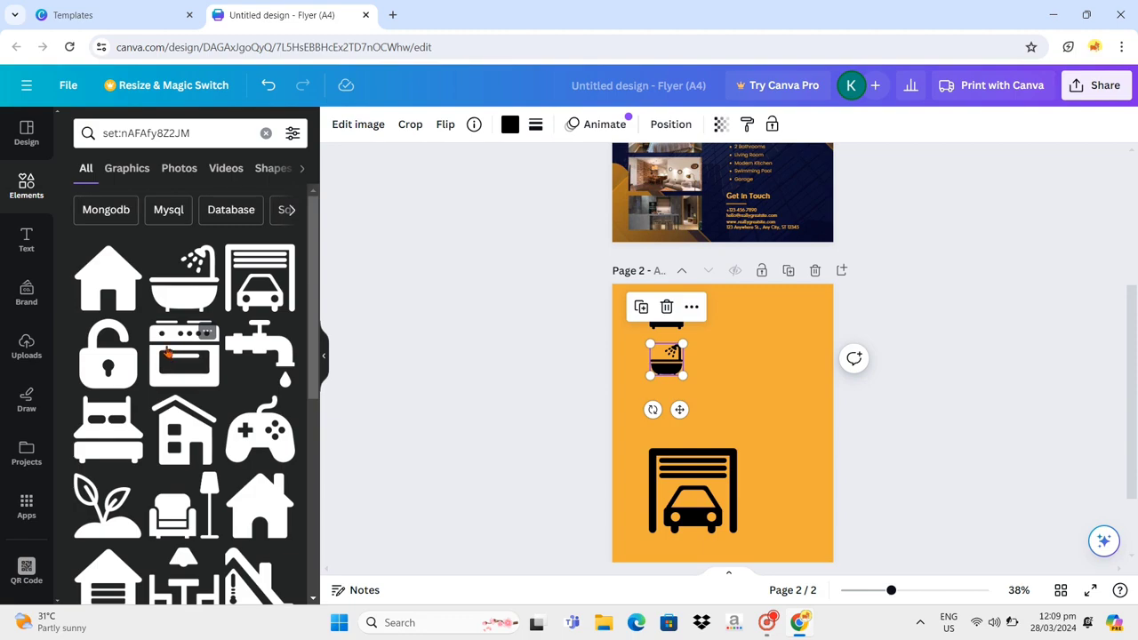
Add the stove icon to page 2, shrink it, and line it up directly below the bathtub icon.
{"action": "left_click_drag", "start_coordinate": [167, 353], "coordinate": [647, 409]}
{"action": "left_click_drag", "start_coordinate": [715, 458], "coordinate": [657, 433]}
{"action": "left_click", "coordinate": [853, 386]}
{"action": "left_click_drag", "start_coordinate": [643, 391], "coordinate": [666, 406]}
Shrink the garage icon below the stove icon and resize both to match the width of the bed and bathtub icons.
{"action": "scroll", "coordinate": [739, 469], "scroll_direction": "down", "scroll_amount": 2}
{"action": "left_click", "coordinate": [694, 413]}
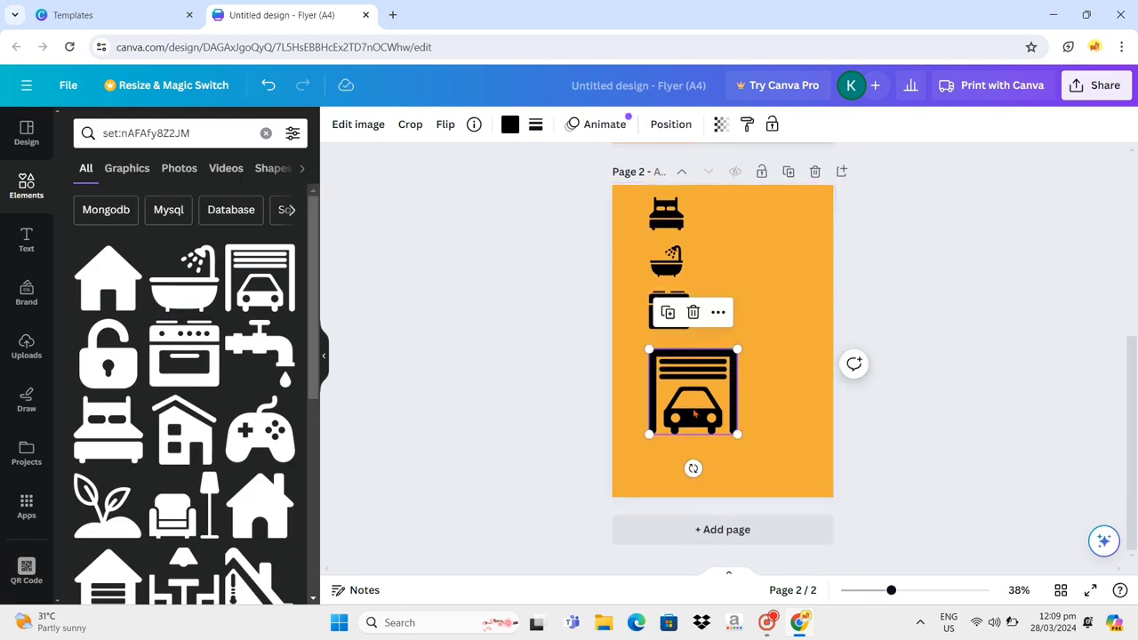
{"action": "left_click_drag", "start_coordinate": [737, 434], "coordinate": [668, 366]}
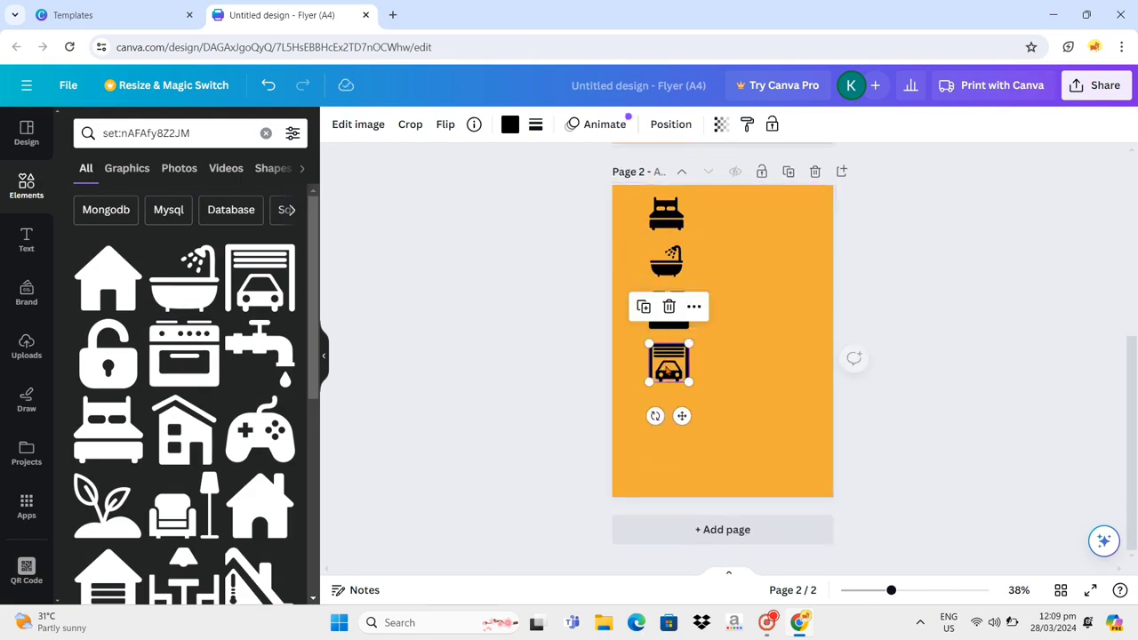
{"action": "left_click", "coordinate": [734, 375]}
{"action": "scroll", "coordinate": [740, 364], "scroll_direction": "up", "scroll_amount": 2}
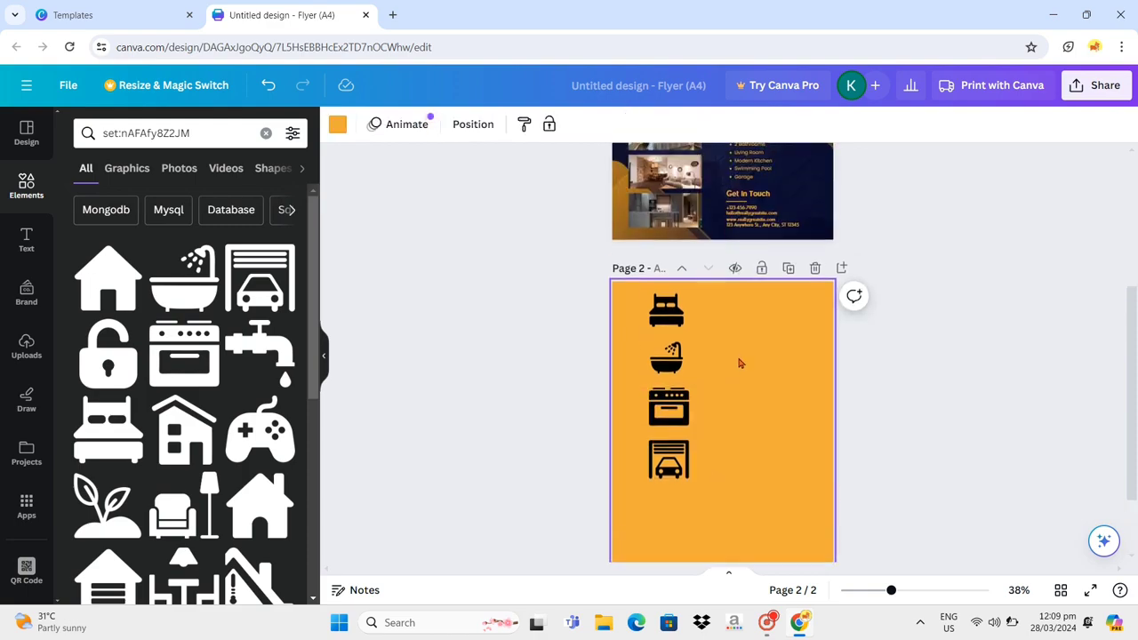
{"action": "left_click", "coordinate": [667, 460]}
{"action": "left_click_drag", "start_coordinate": [690, 484], "coordinate": [683, 476]}
{"action": "left_click", "coordinate": [735, 468]}
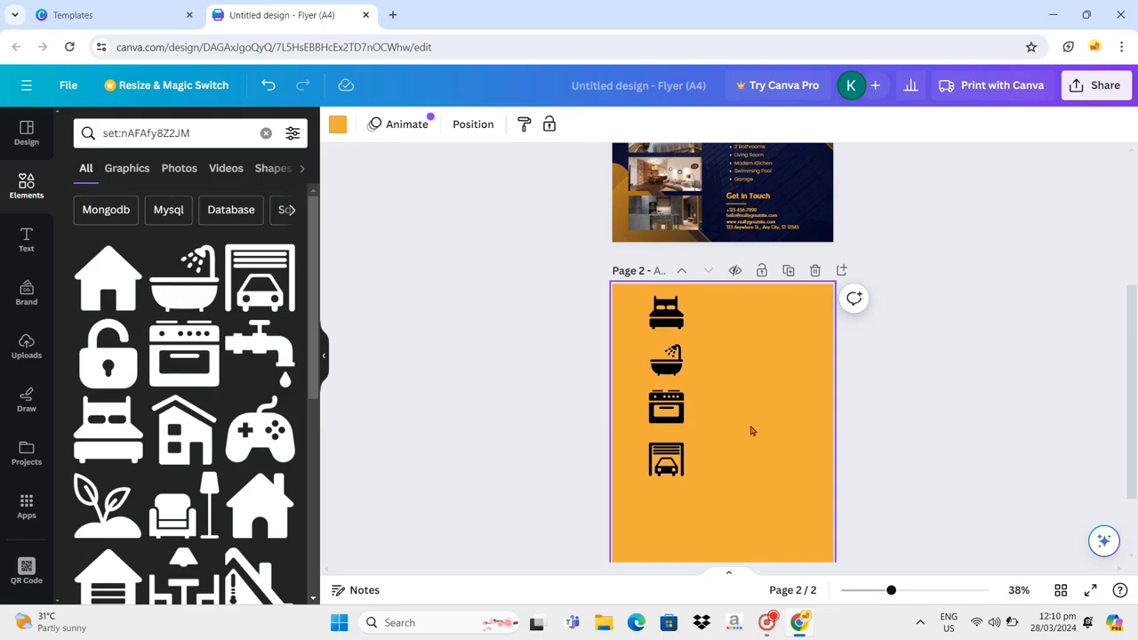
Remove the bullets from the property features list on page 1.
{"action": "scroll", "coordinate": [751, 431], "scroll_direction": "up", "scroll_amount": 3}
{"action": "left_click", "coordinate": [755, 365]}
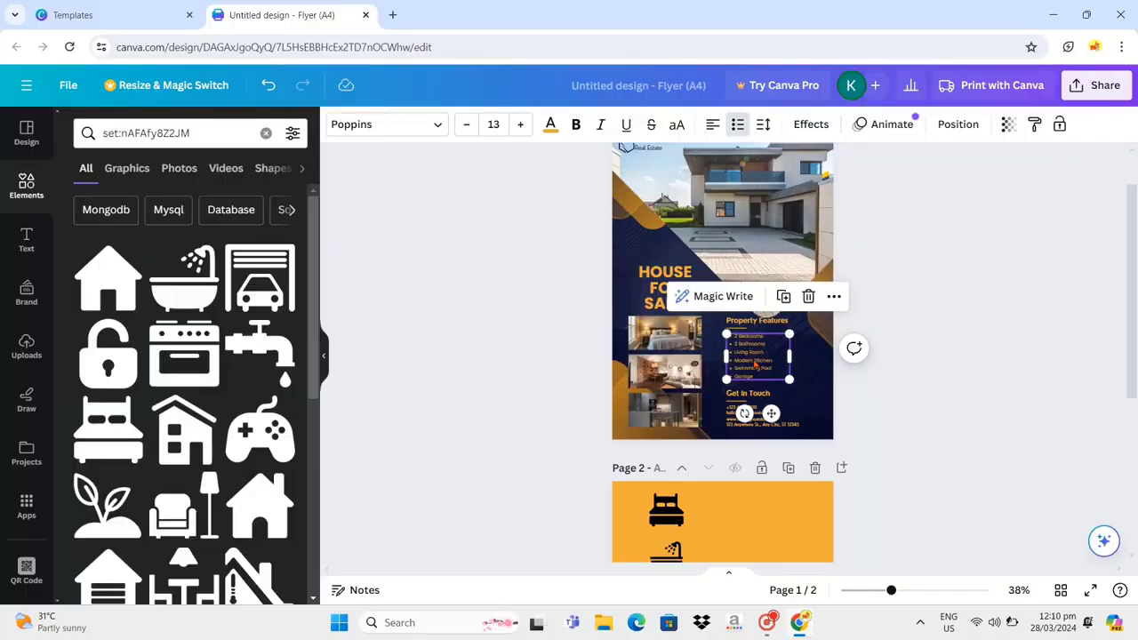
{"action": "left_click", "coordinate": [738, 126]}
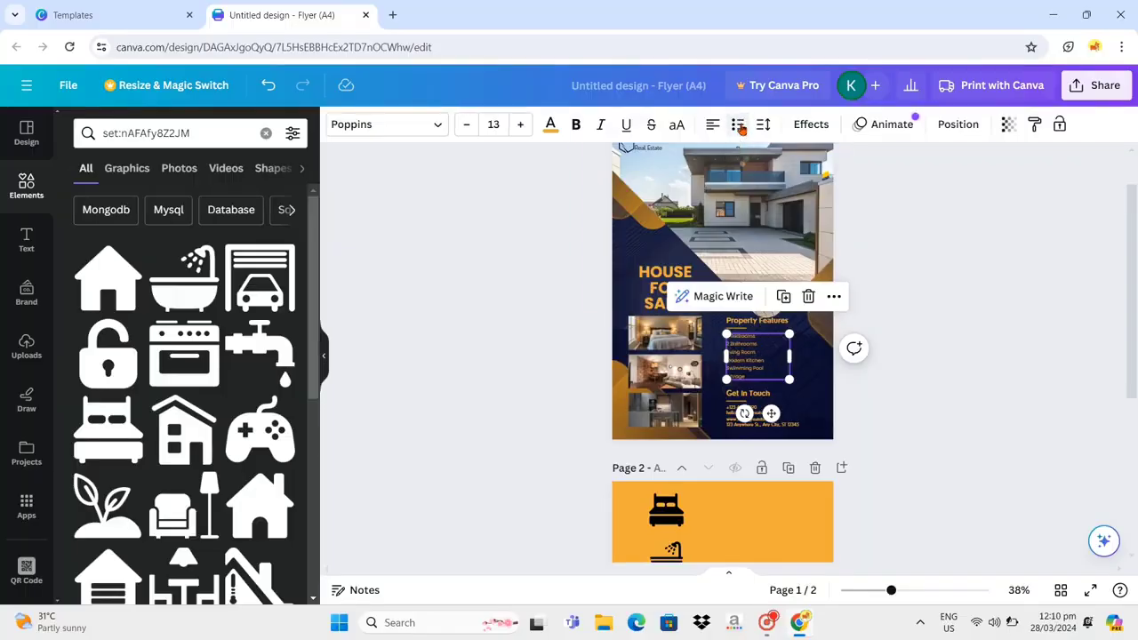
{"action": "left_click", "coordinate": [851, 405]}
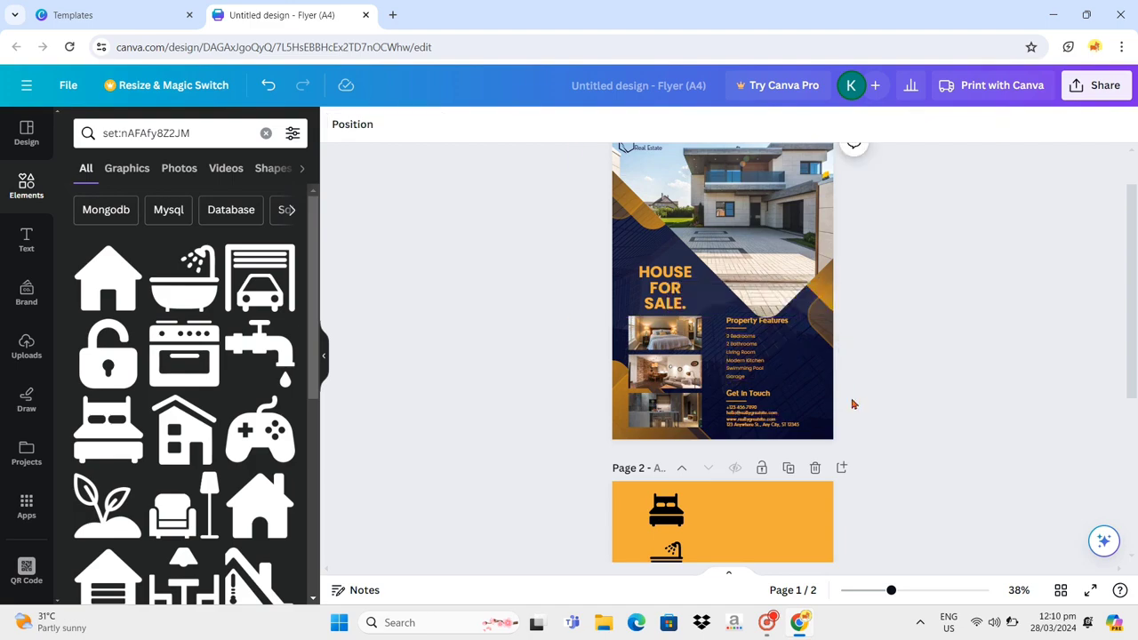